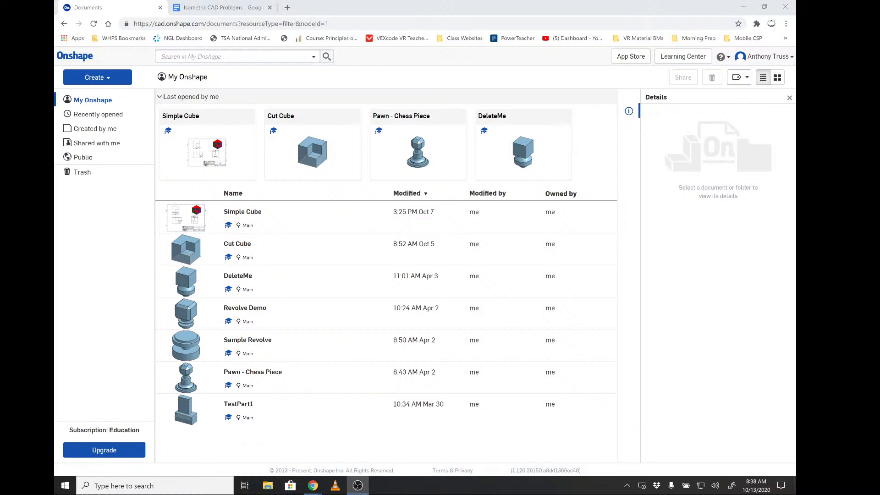
- Bring the Isometric CAD Problems Google Doc to the front
click(249, 8)
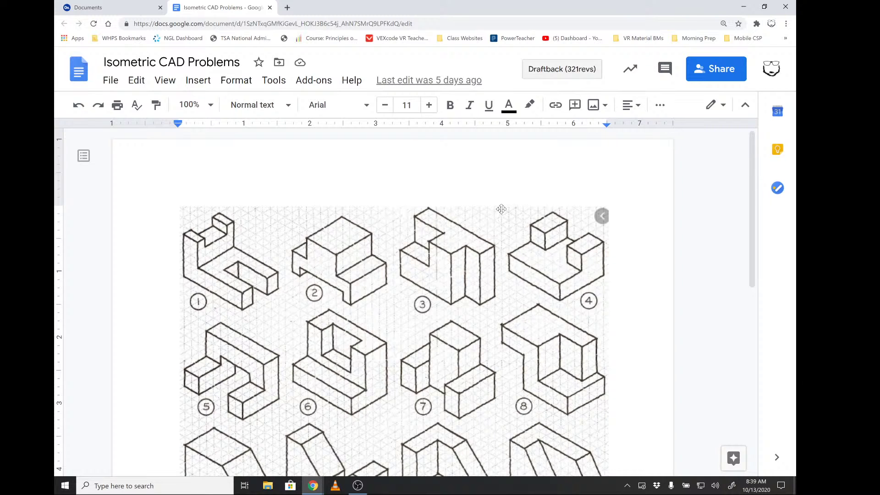
- Capture the area around models 3, 4, 7 and 8 and point an arrow at model 4's raised block
key(super+shift+s)
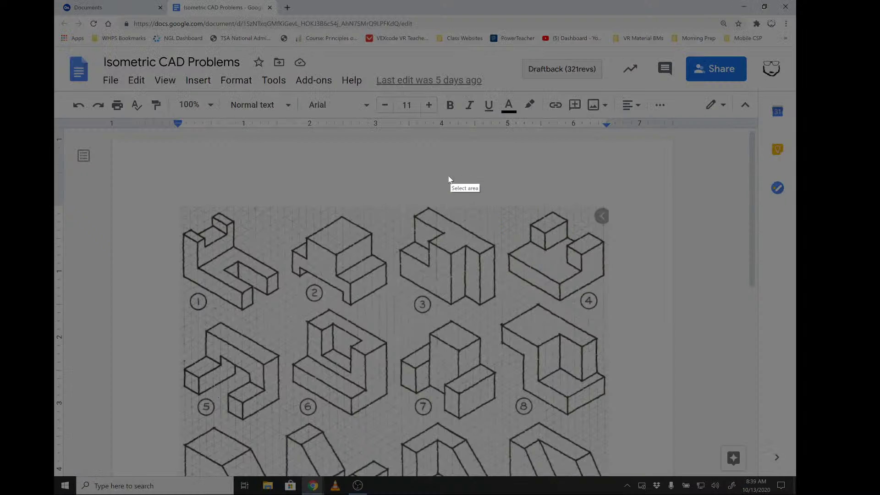
drag(436, 172, 707, 351)
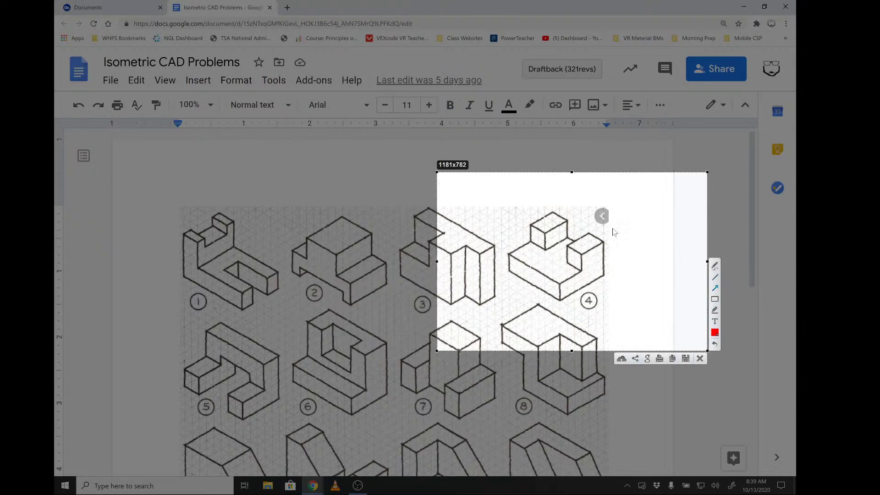
drag(625, 198, 581, 232)
- Mark model 4's grid units, bottom edges, height and cut depth with lines, then scroll to Directions
click(714, 277)
mouse_move(523, 228)
mouse_down()
mouse_move(491, 238)
mouse_move(498, 225)
mouse_move(516, 245)
mouse_up()
drag(507, 269, 563, 301)
drag(613, 269, 558, 302)
drag(602, 223, 604, 287)
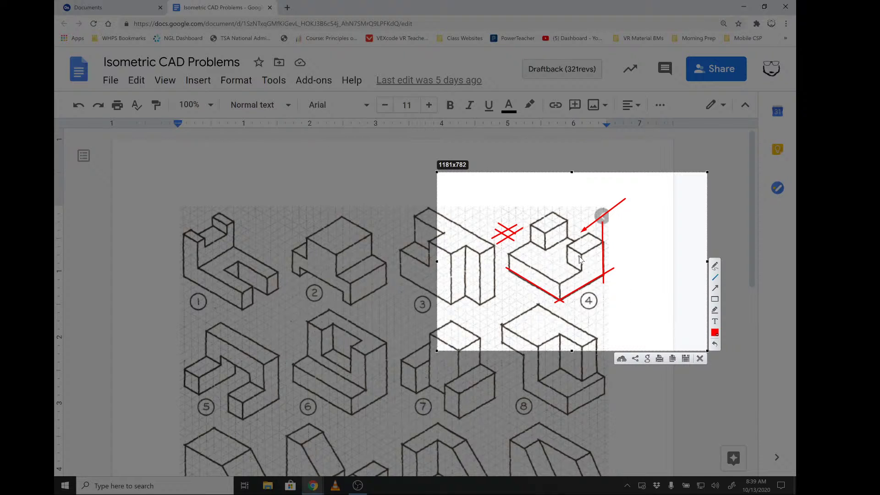
drag(580, 256, 582, 271)
key(Escape)
scroll(559, 279, down, 9)
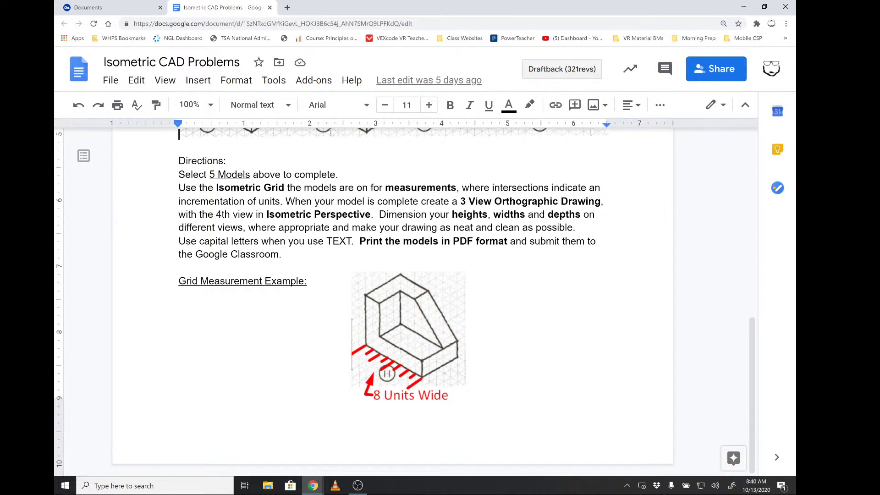
- Review the model grid by scrolling back and forth, then return to the Onshape documents list
scroll(505, 298, up, 10)
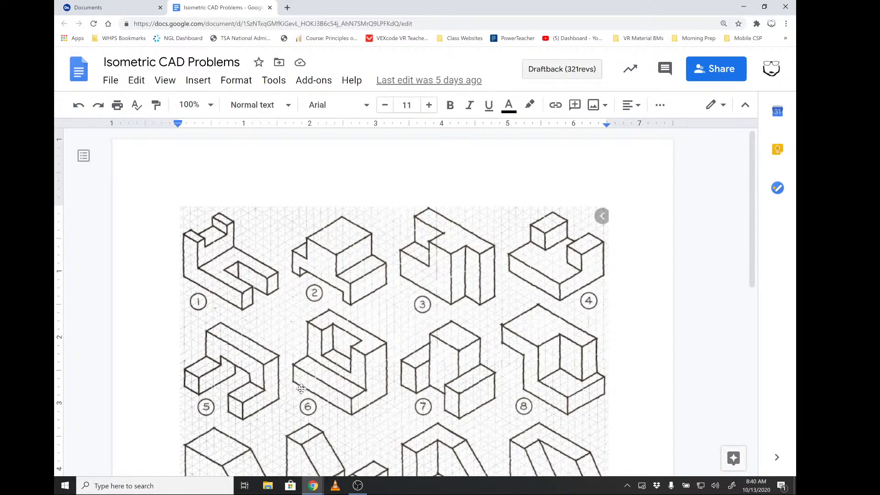
scroll(458, 341, down, 2)
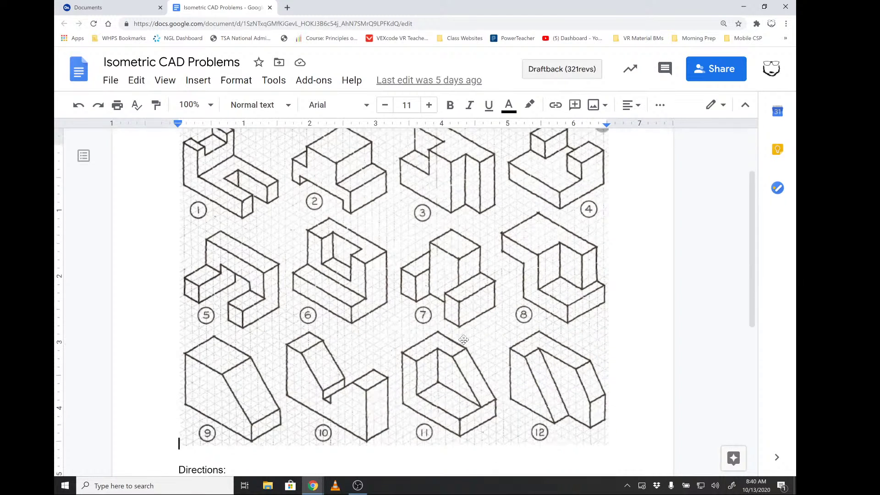
scroll(301, 205, up, 2)
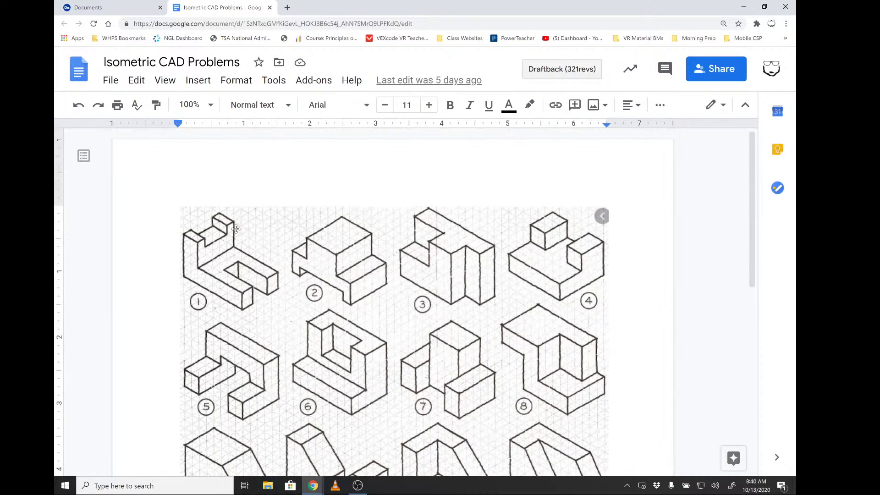
scroll(754, 178, down, 1)
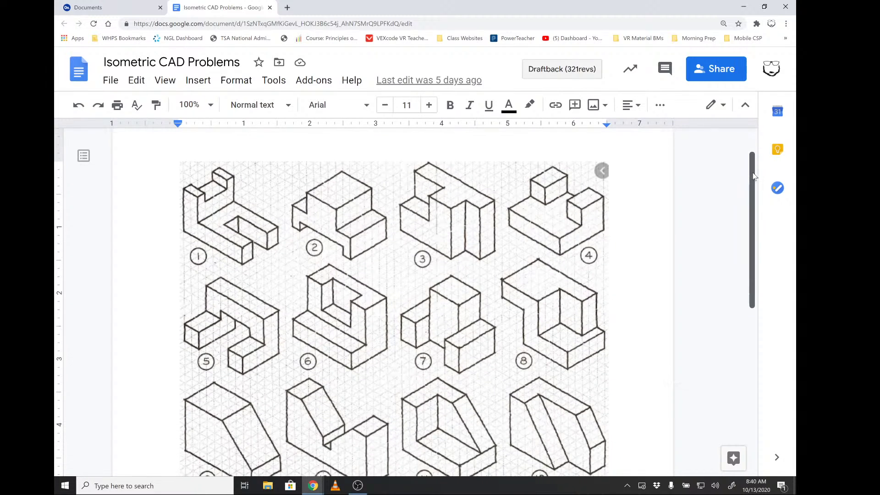
scroll(754, 177, down, 1)
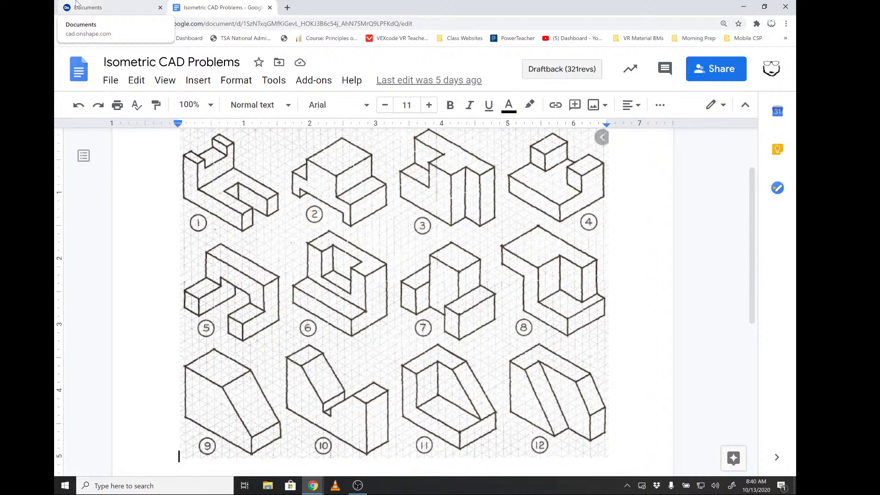
click(76, 6)
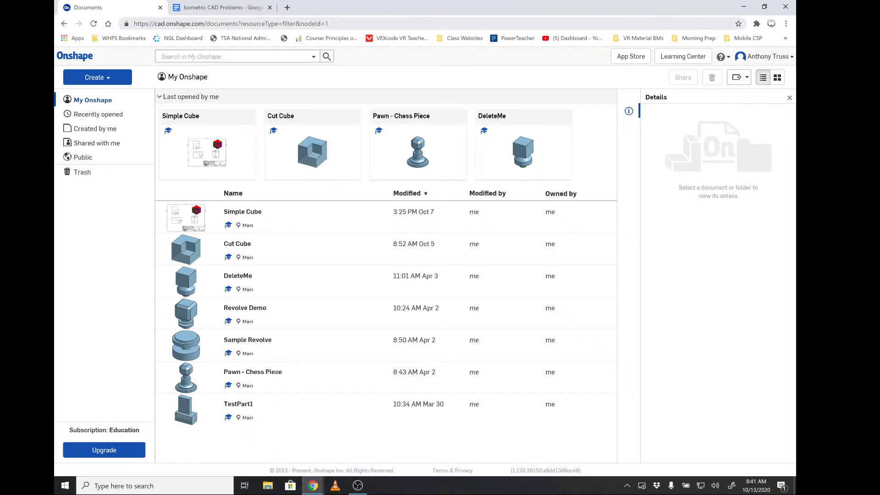
- Create a new Onshape document named 'Problem 4'
click(787, 58)
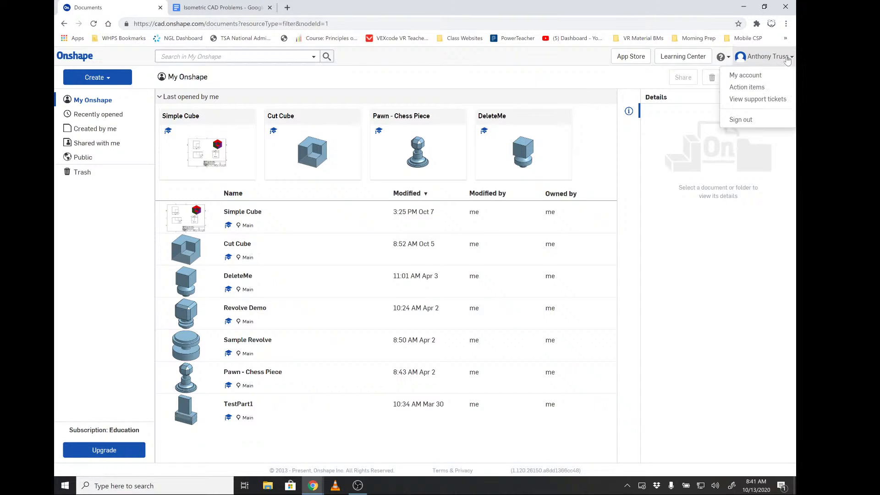
click(788, 59)
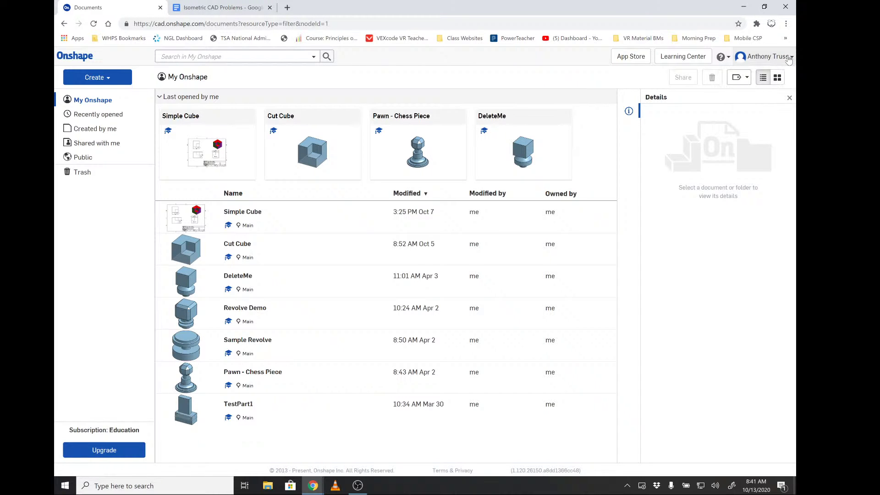
click(105, 78)
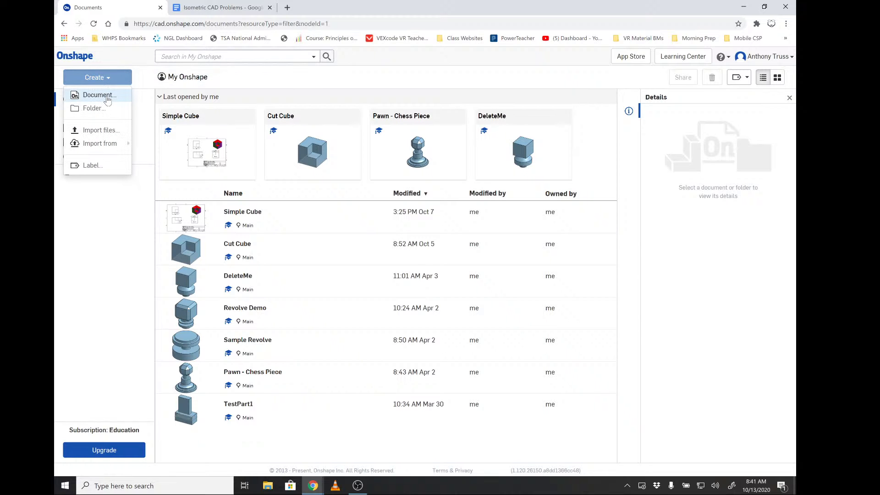
click(108, 100)
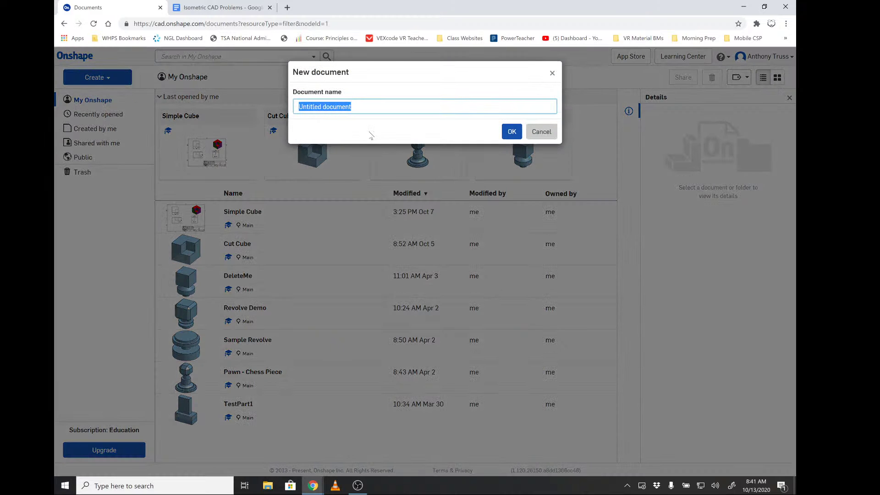
text(Problem 4)
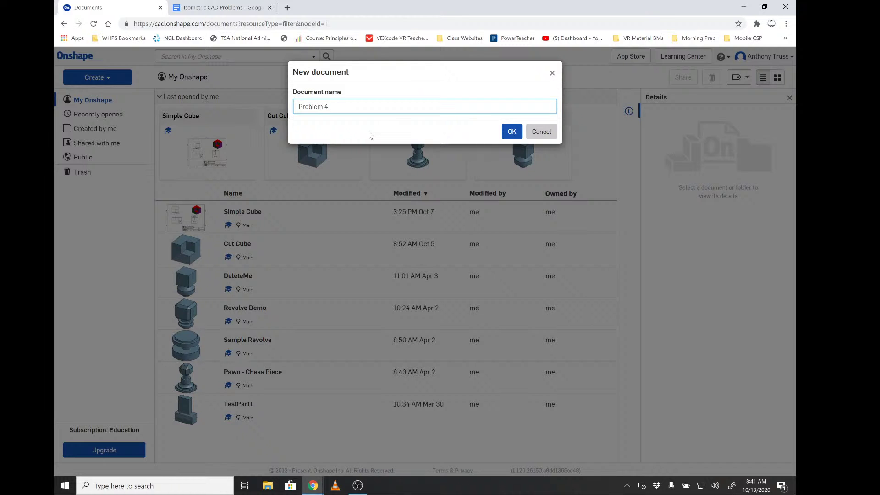
click(512, 131)
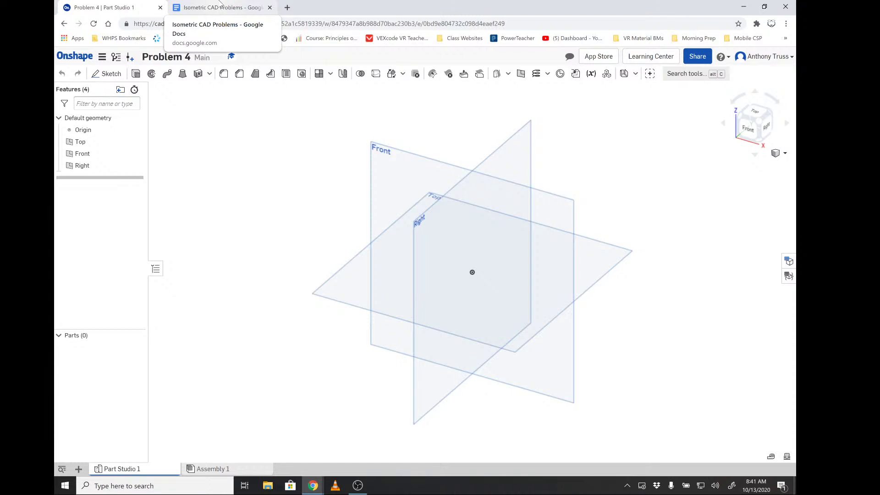
click(220, 7)
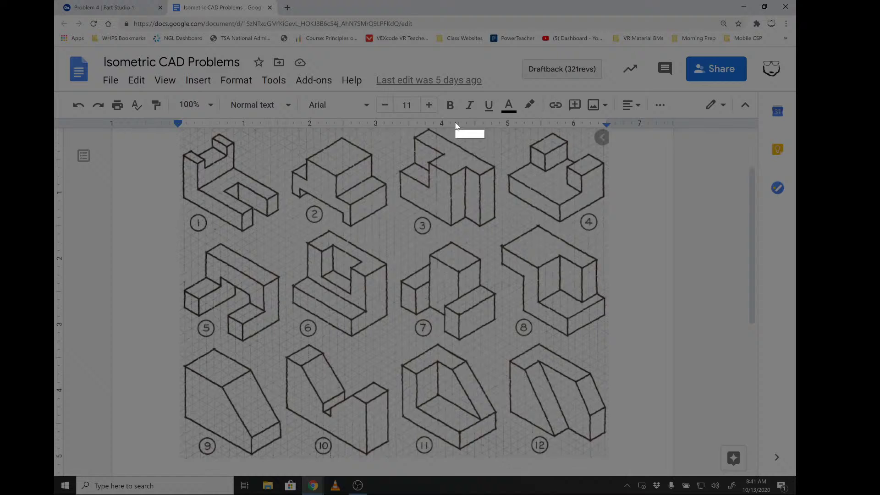
drag(416, 78, 735, 307)
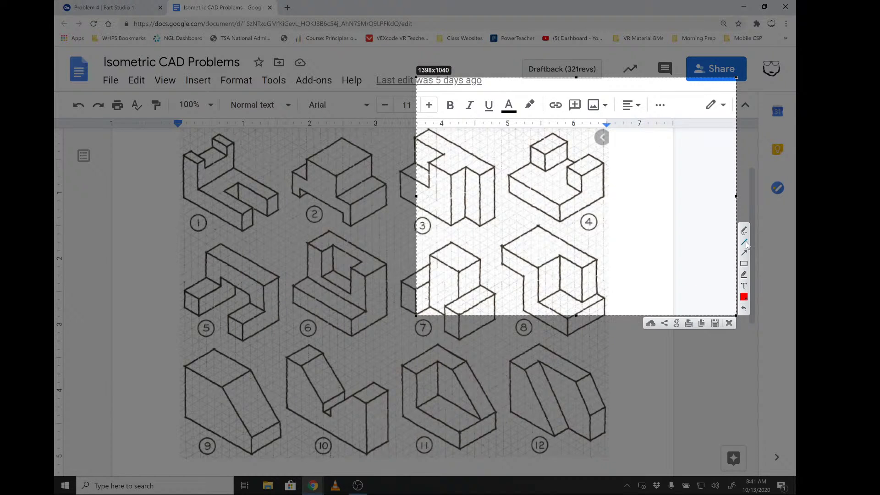
mouse_move(562, 221)
mouse_down()
mouse_move(555, 226)
mouse_move(535, 212)
mouse_up()
mouse_move(531, 210)
mouse_down()
mouse_move(517, 209)
mouse_move(509, 194)
mouse_move(503, 200)
mouse_up()
mouse_move(539, 235)
mouse_down()
mouse_move(551, 226)
mouse_move(527, 224)
mouse_move(535, 218)
mouse_move(505, 200)
mouse_up()
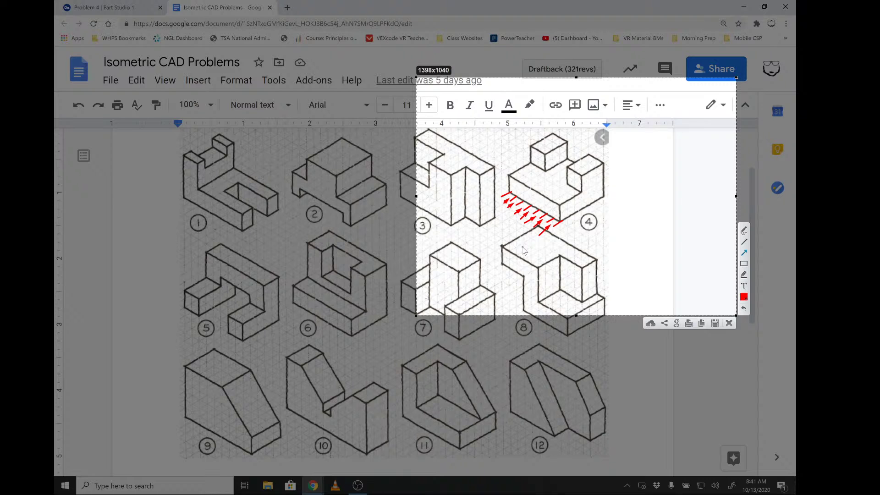
key(Escape)
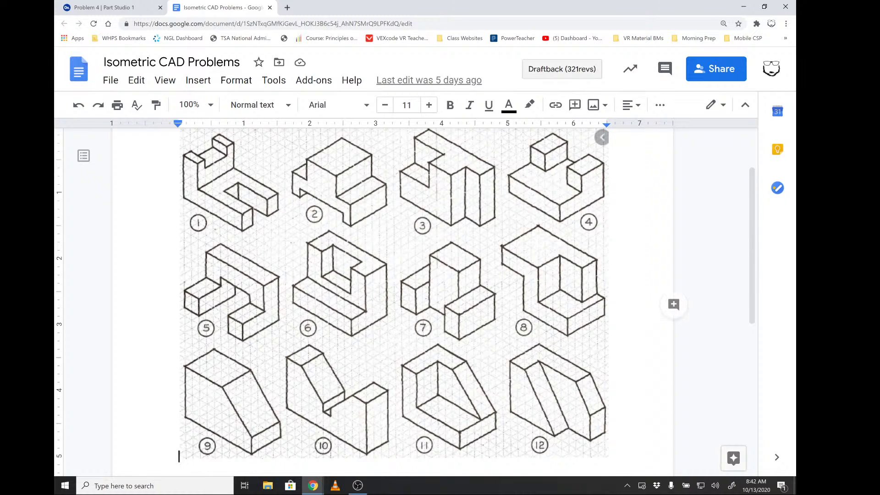
key(Print)
drag(628, 122, 454, 252)
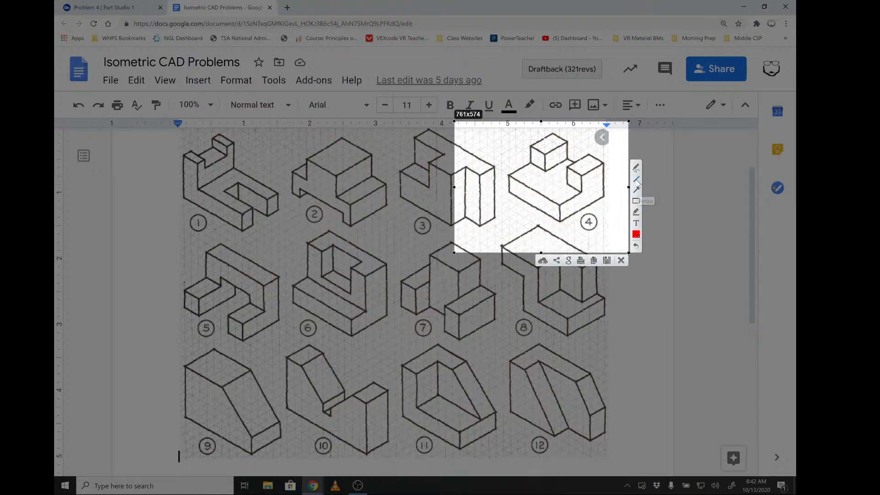
click(636, 178)
mouse_move(602, 196)
mouse_down()
mouse_move(617, 192)
mouse_move(616, 157)
mouse_up()
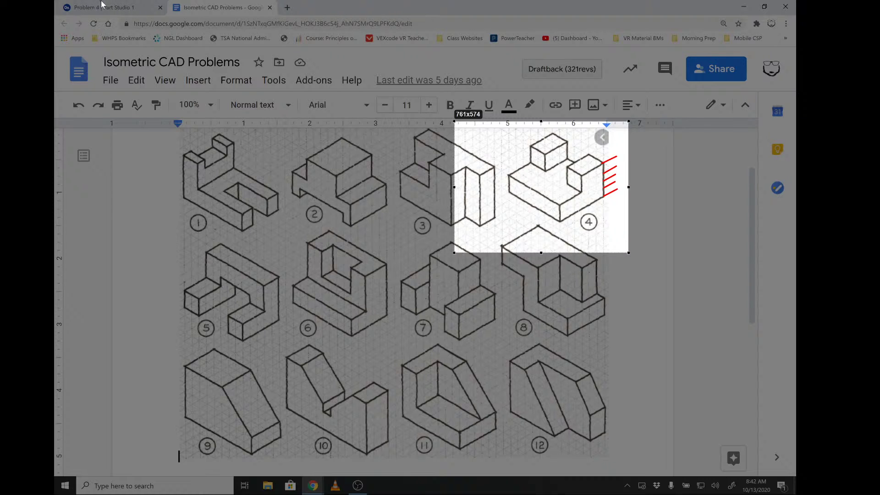
key(ctrl+c)
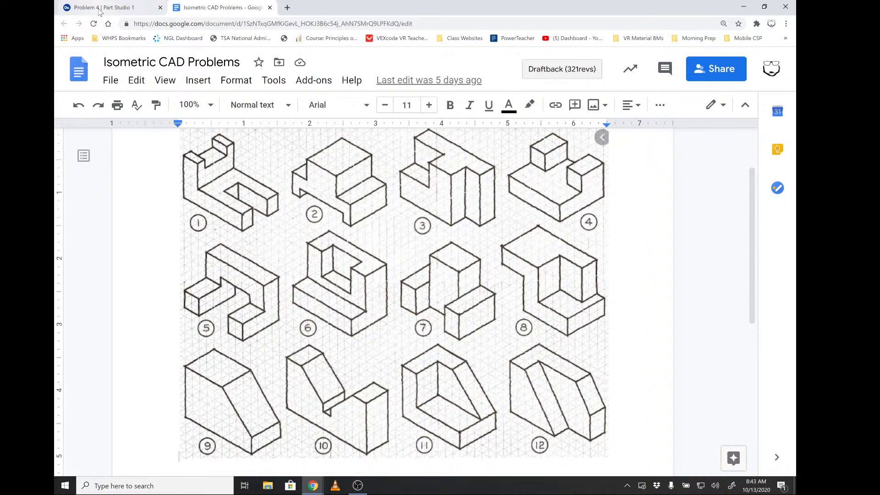
- Start a sketch on the Front plane and draw a corner rectangle from the origin
click(99, 9)
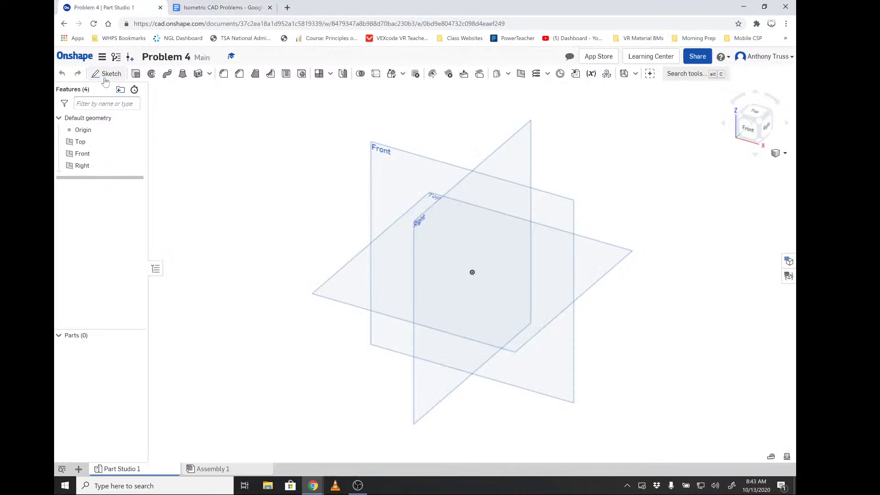
click(105, 79)
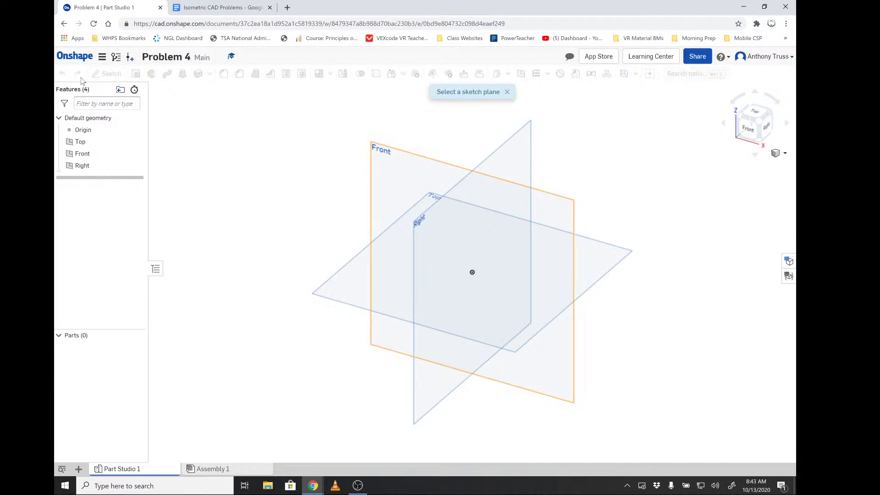
click(401, 157)
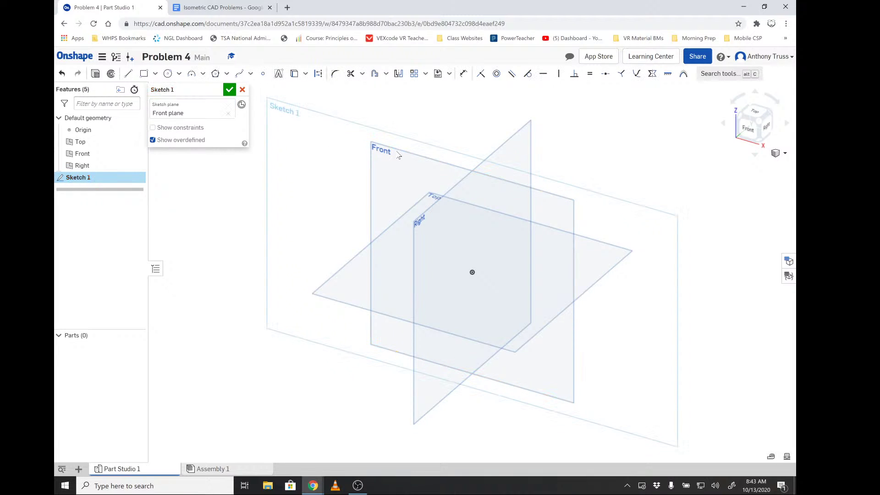
click(143, 74)
click(472, 272)
click(585, 222)
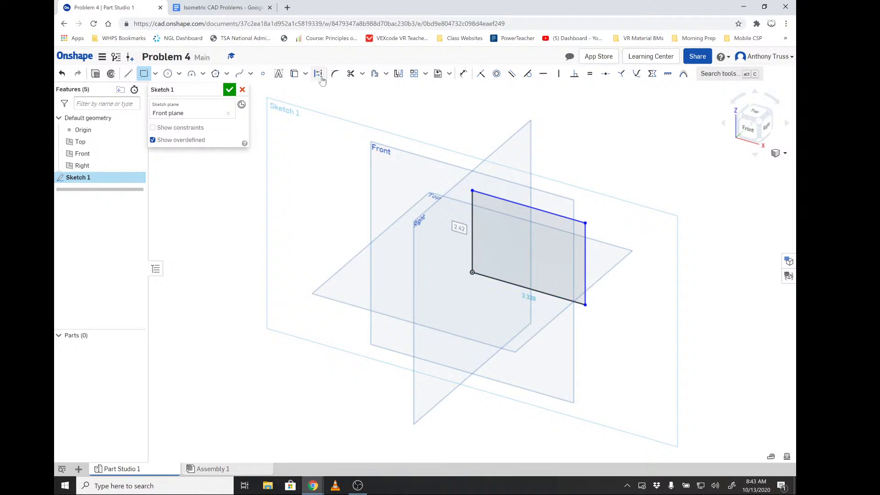
- Dimension the rectangle's height and set its width to 7
click(462, 76)
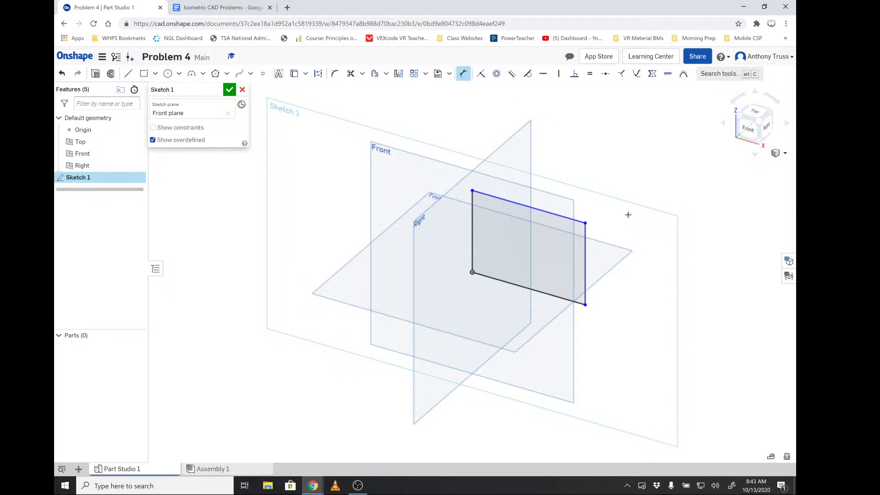
click(586, 251)
click(652, 283)
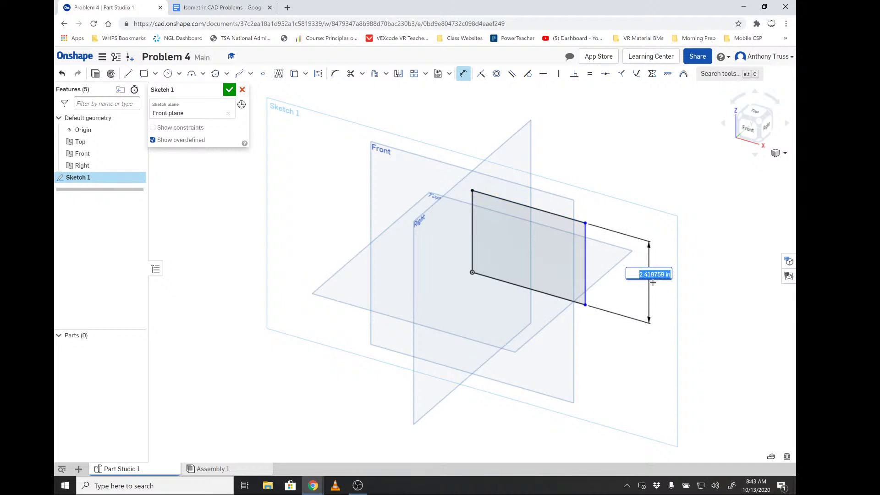
key(Return)
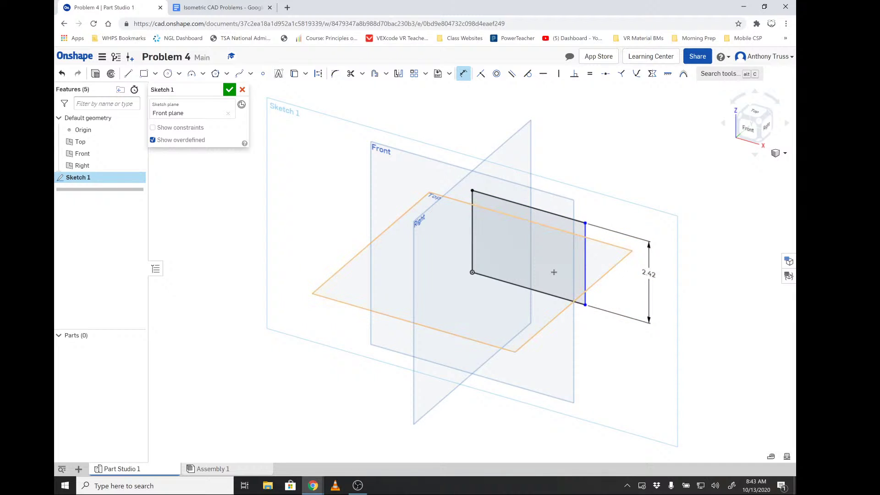
click(538, 292)
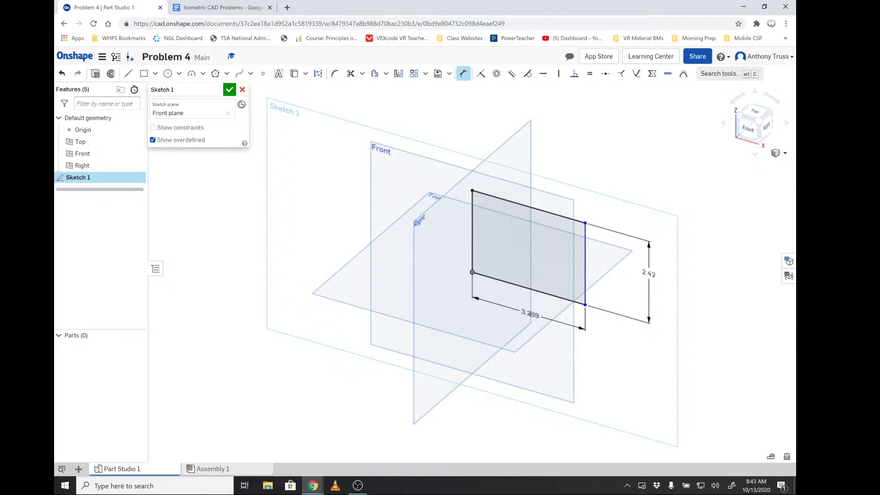
click(530, 314)
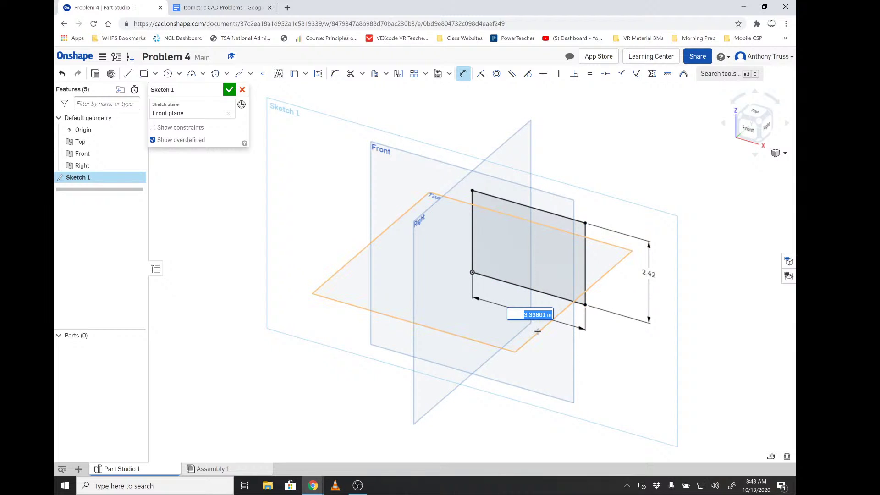
text(7)
key(Return)
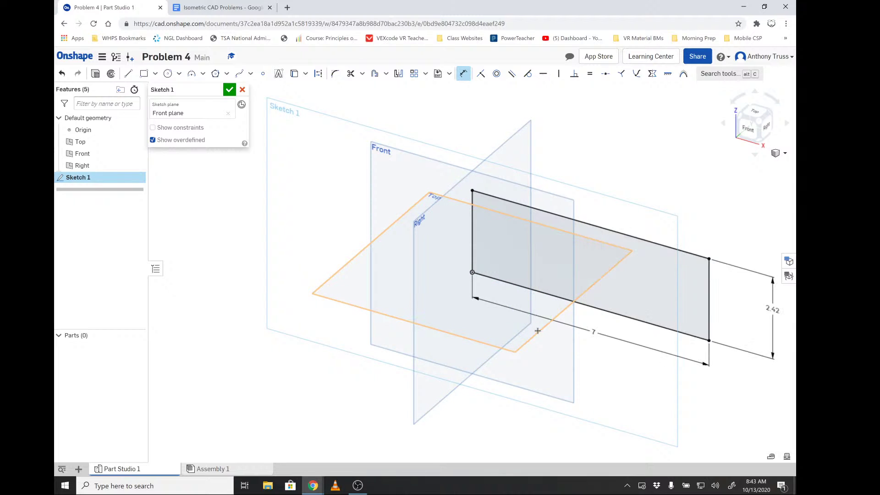
- After checking the problem drawing, set the rectangle's height to 4
click(224, 7)
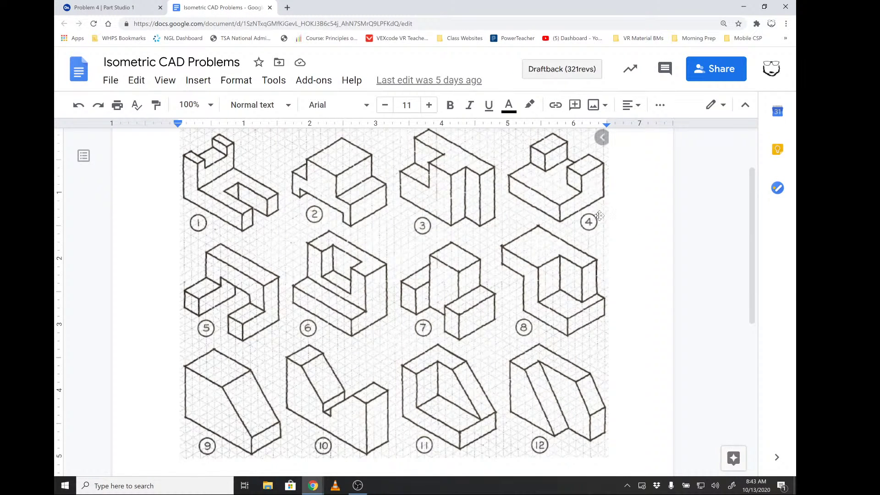
click(119, 6)
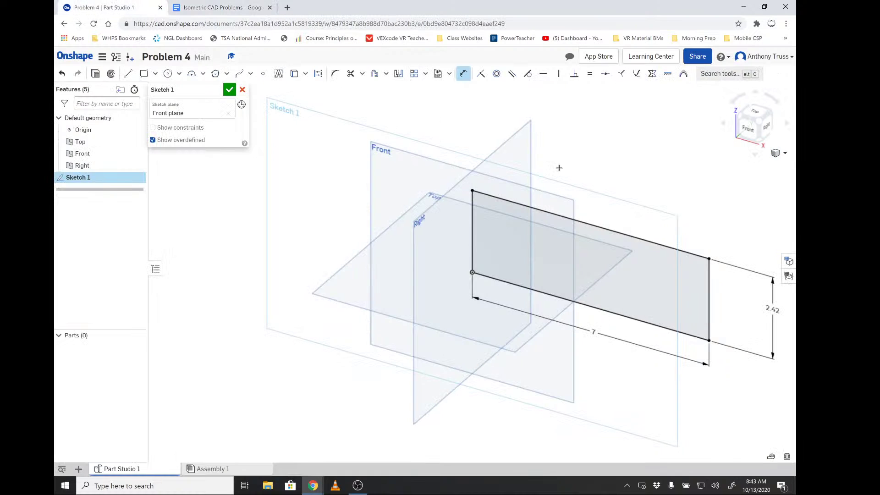
double_click(788, 320)
text(4)
key(Return)
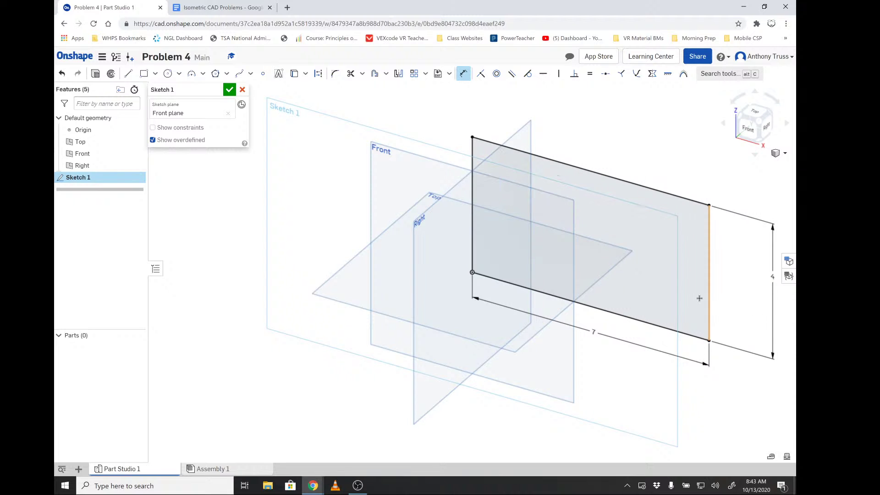
scroll(456, 214, up, 5)
scroll(373, 222, down, 3)
scroll(374, 222, down, 5)
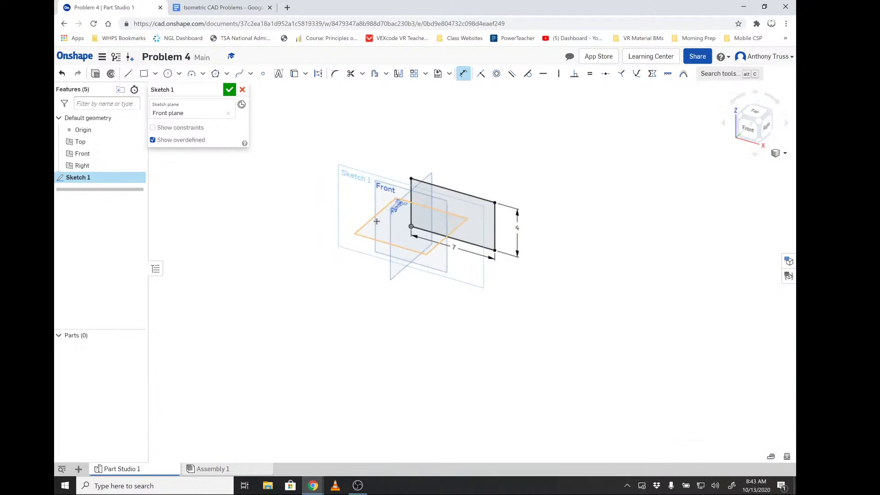
scroll(458, 202, up, 4)
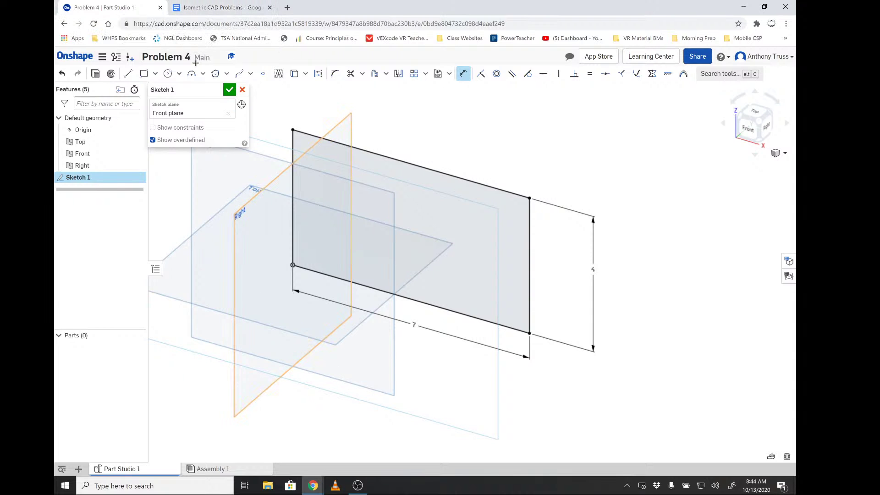
click(218, 7)
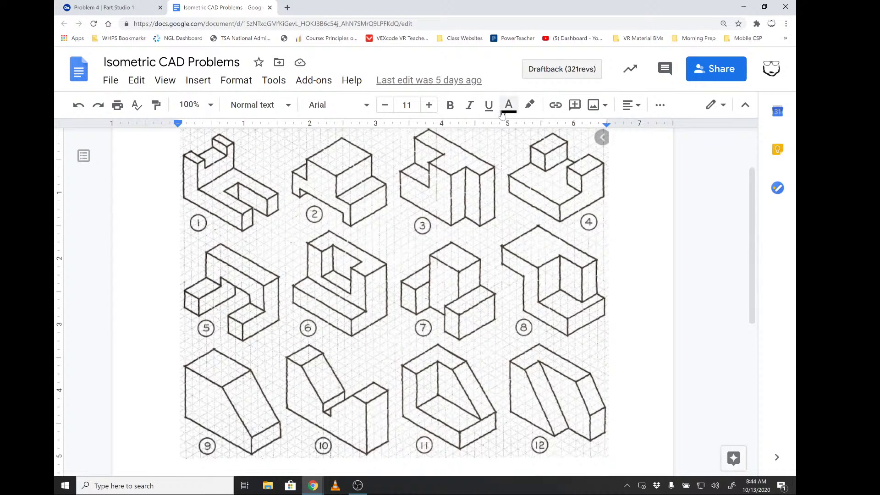
key(Print)
drag(481, 98, 679, 274)
click(687, 200)
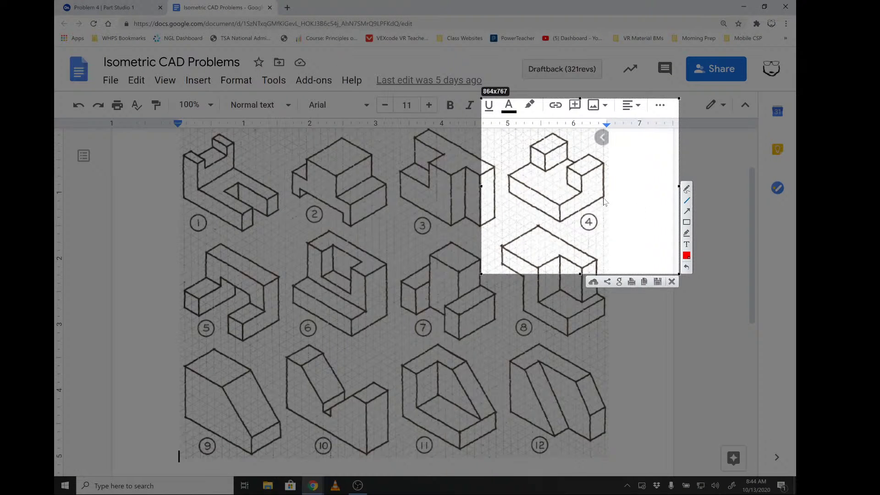
mouse_move(604, 198)
mouse_down()
mouse_move(619, 206)
mouse_move(601, 202)
mouse_move(614, 214)
mouse_up()
drag(592, 208, 606, 217)
mouse_move(584, 209)
mouse_down()
mouse_move(595, 215)
mouse_move(562, 224)
mouse_move(573, 232)
mouse_up()
mouse_move(635, 223)
mouse_down()
mouse_move(615, 208)
mouse_move(624, 224)
mouse_move(587, 221)
mouse_move(595, 239)
mouse_move(575, 227)
mouse_up()
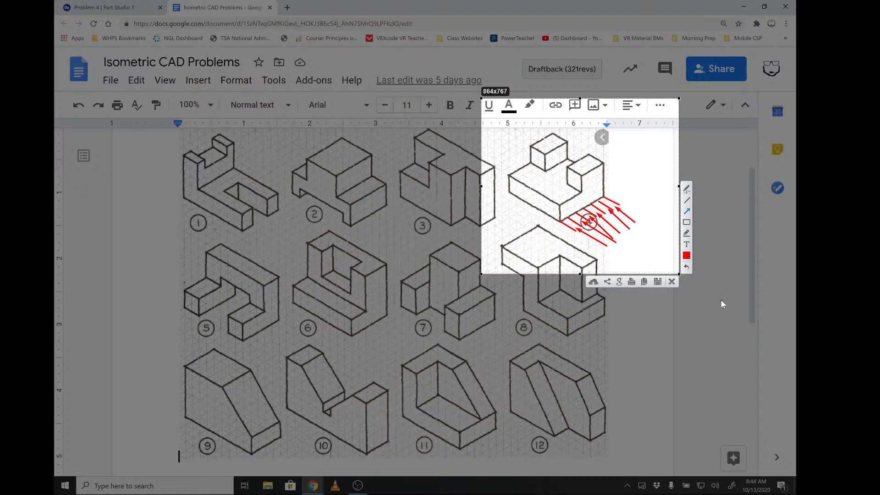
key(Escape)
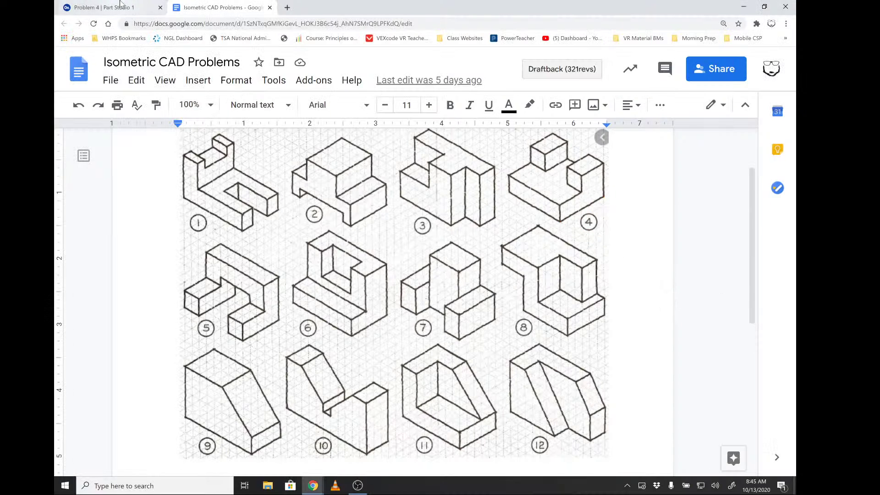
- Exit the sketch and extrude Sketch 1 backward 6 in as Extrude 1
click(104, 8)
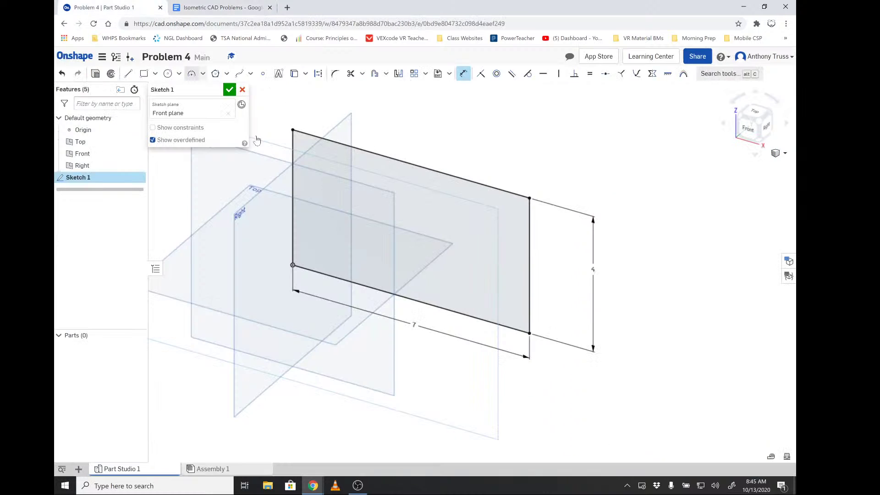
click(231, 90)
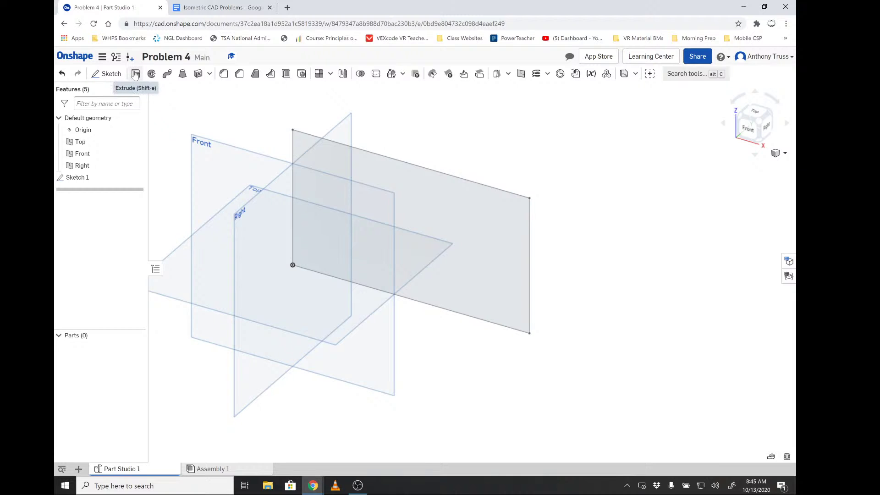
click(101, 178)
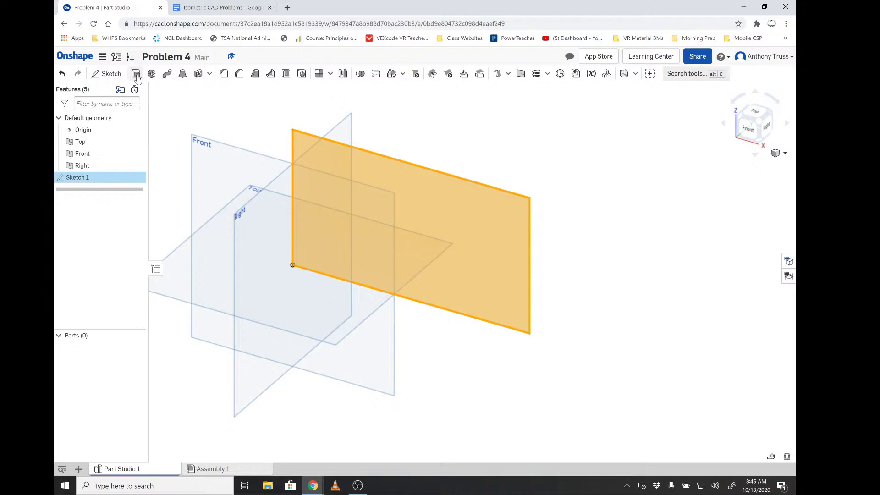
click(135, 74)
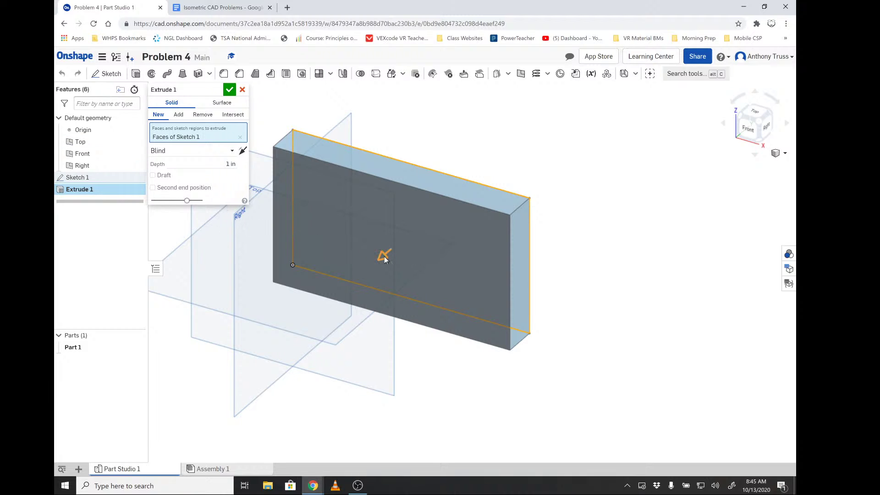
click(243, 153)
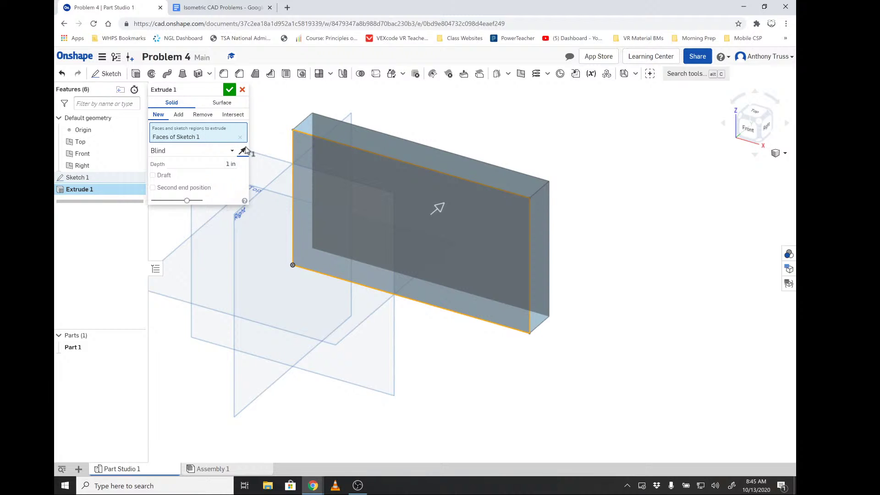
click(230, 164)
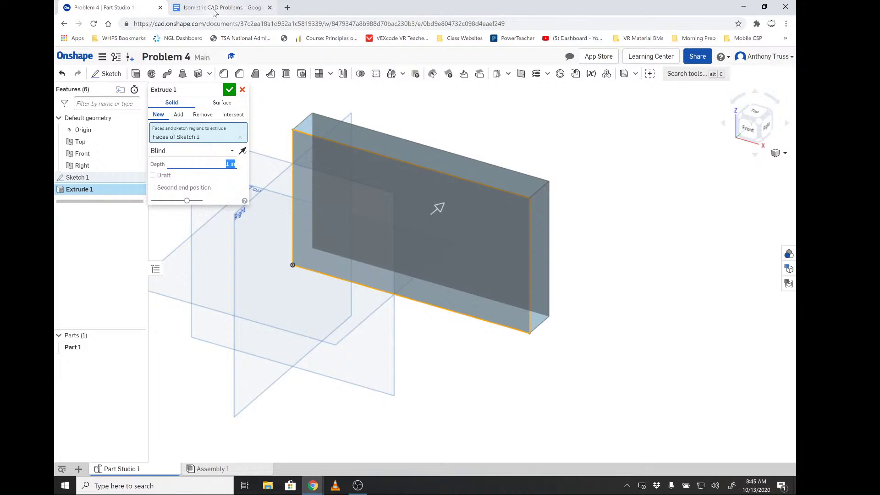
text(6)
key(Return)
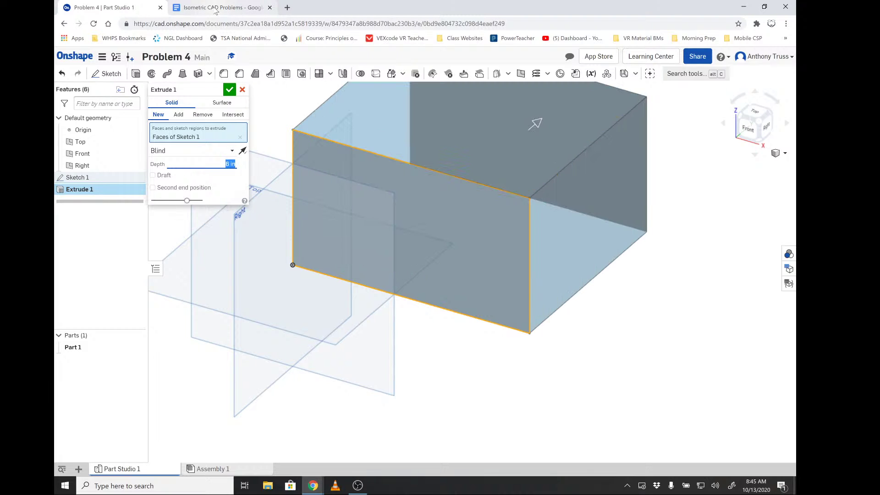
click(229, 90)
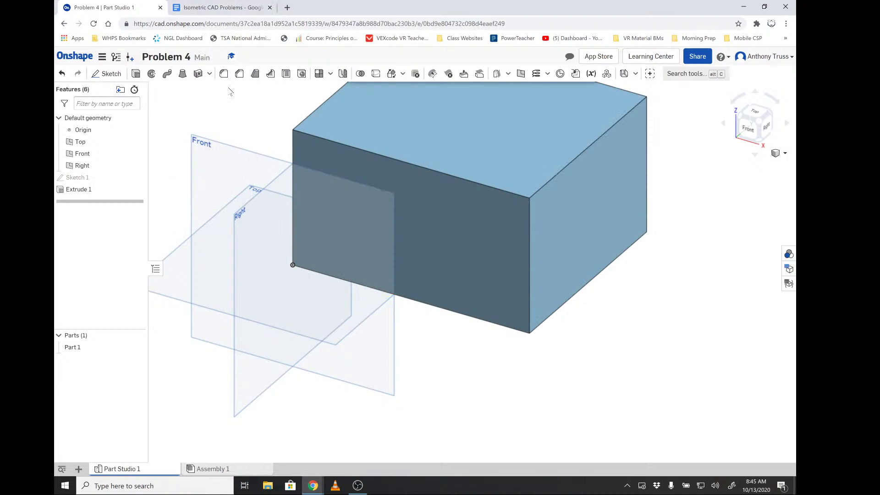
scroll(471, 327, up, 5)
scroll(506, 255, down, 10)
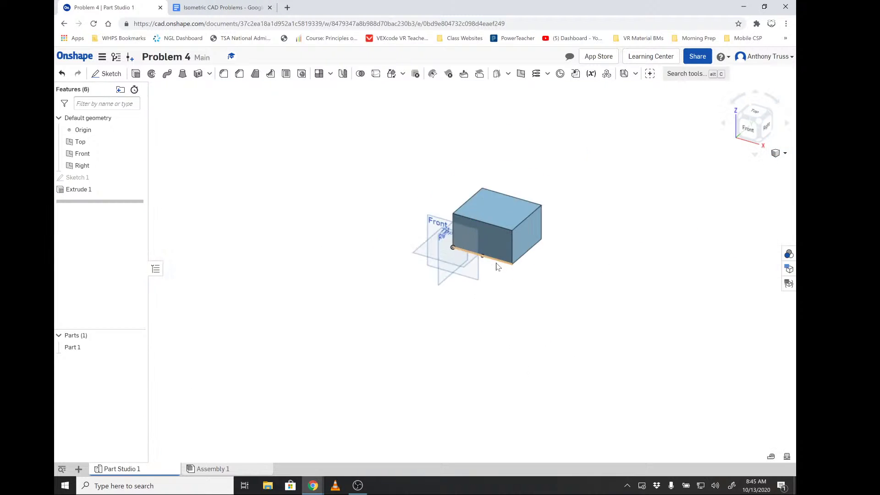
scroll(482, 296, up, 6)
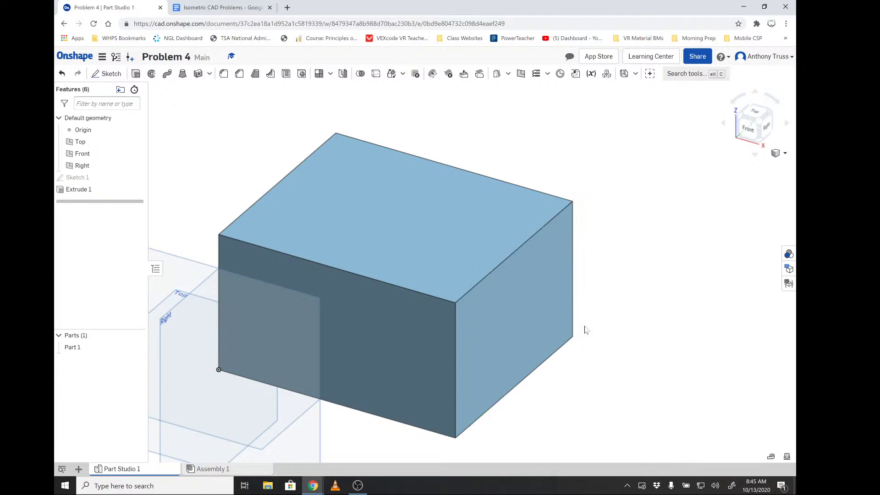
scroll(581, 324, up, 3)
scroll(581, 324, down, 8)
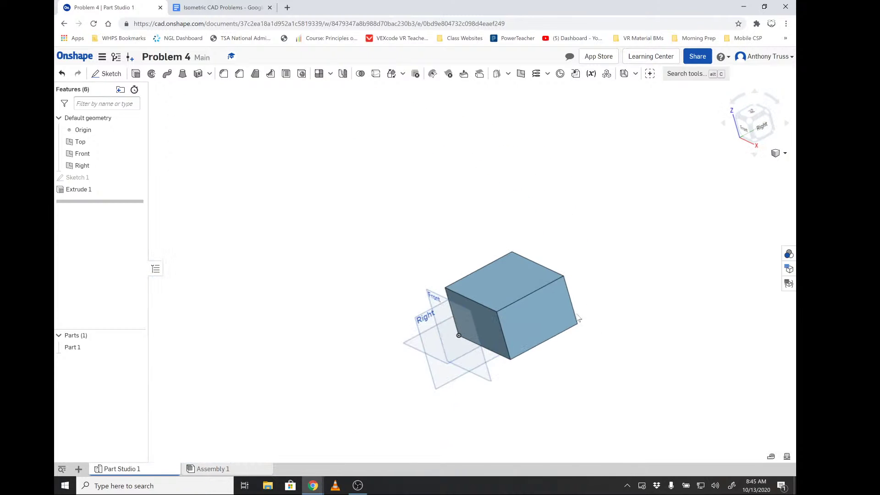
key(shift+1)
right_drag(631, 281, 601, 324)
scroll(601, 326, up, 3)
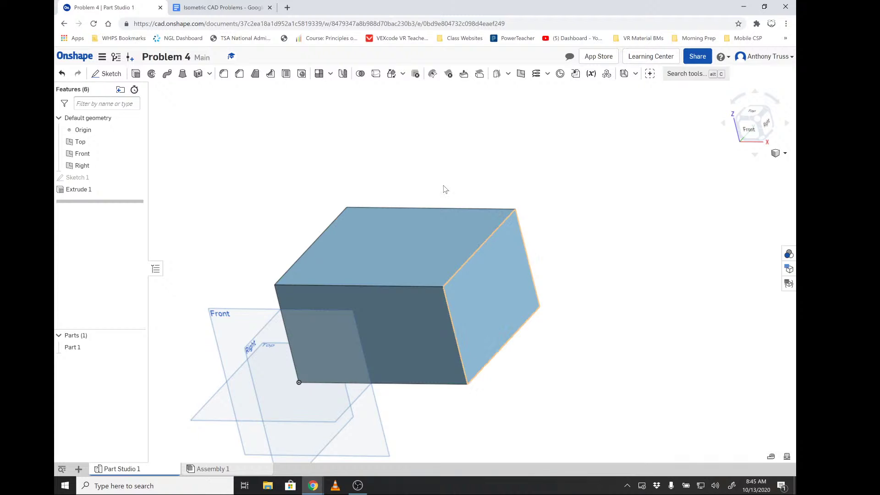
- Start a sketch on the block's top face and draw corner rectangles at both back corners
click(106, 73)
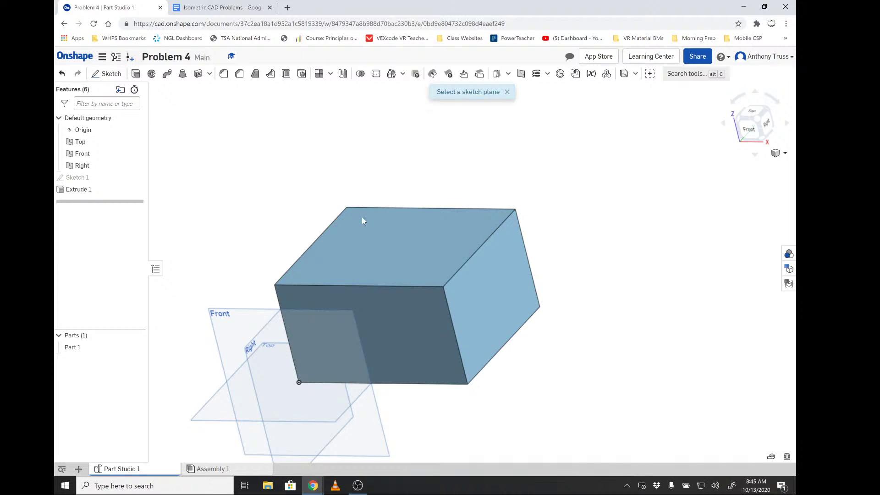
click(392, 238)
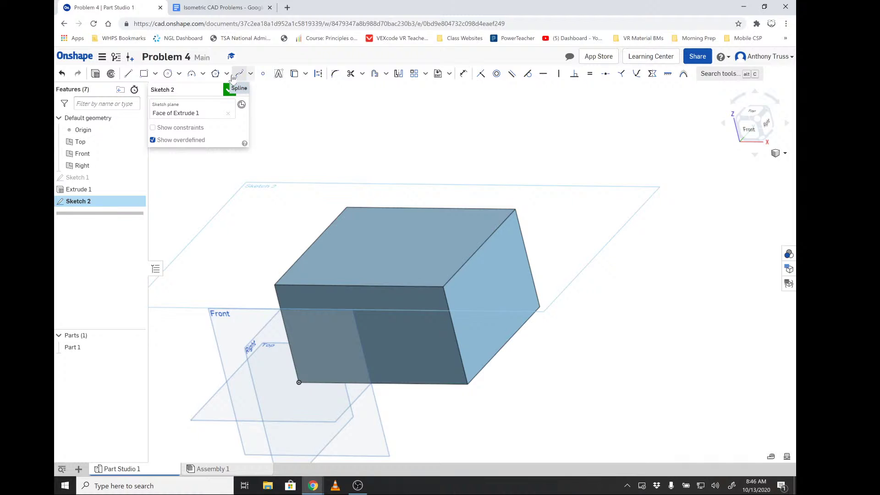
click(144, 74)
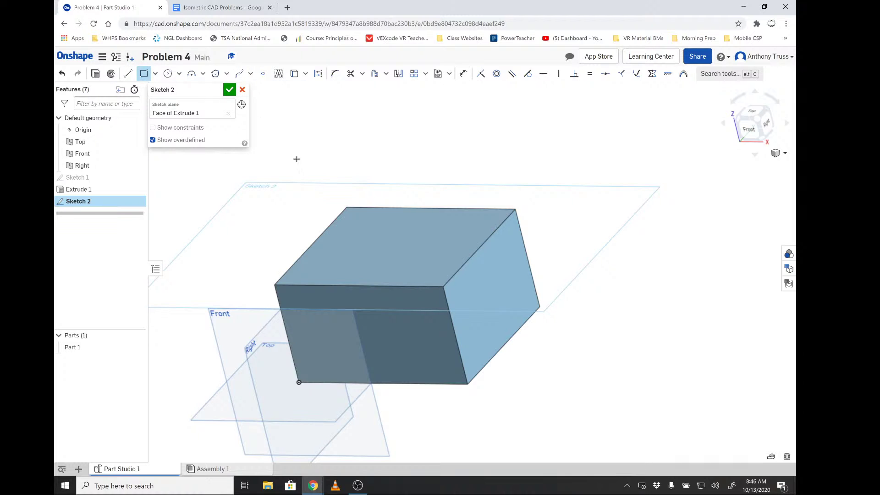
click(346, 207)
click(356, 243)
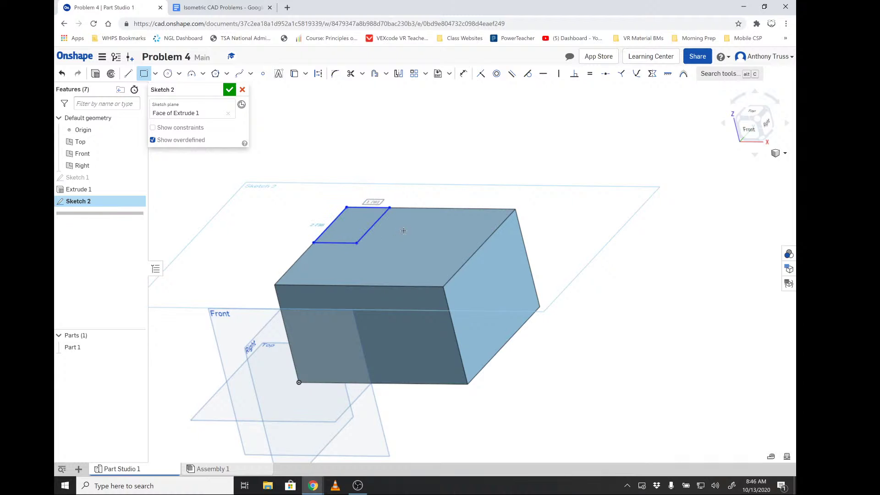
click(514, 210)
click(437, 242)
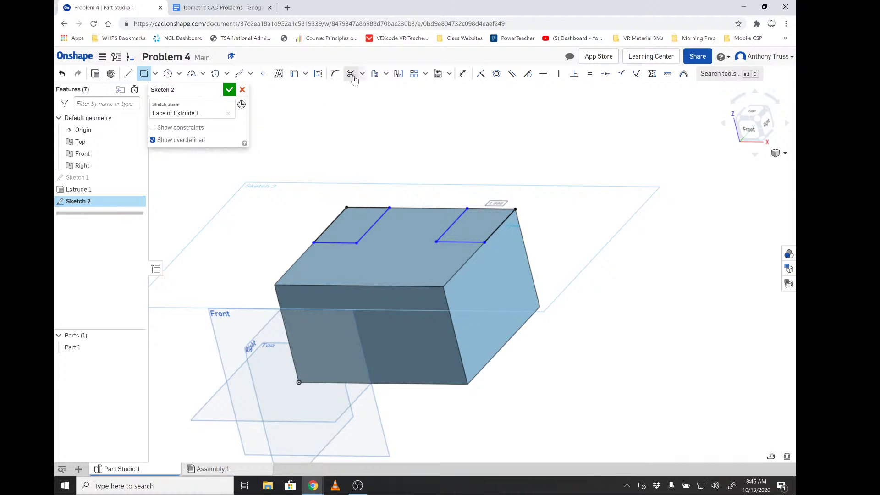
click(463, 73)
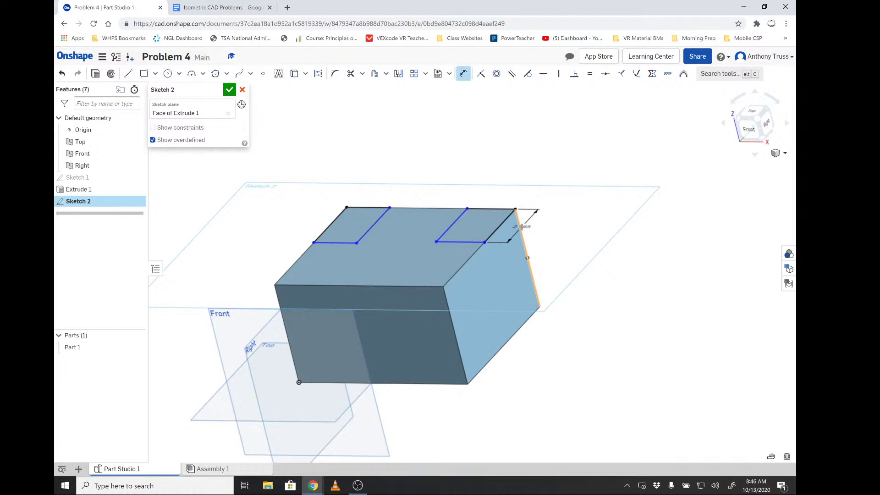
click(521, 226)
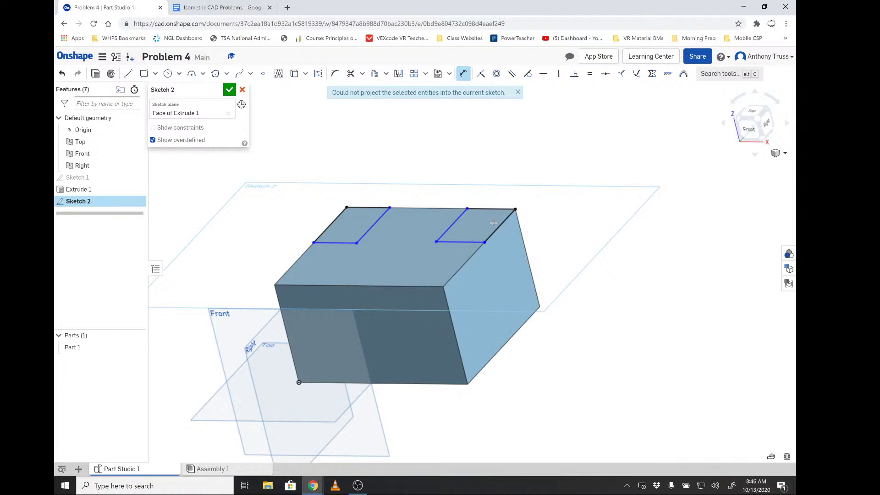
- Dimension both rectangles' depths, setting the left one to 3
click(513, 219)
click(548, 224)
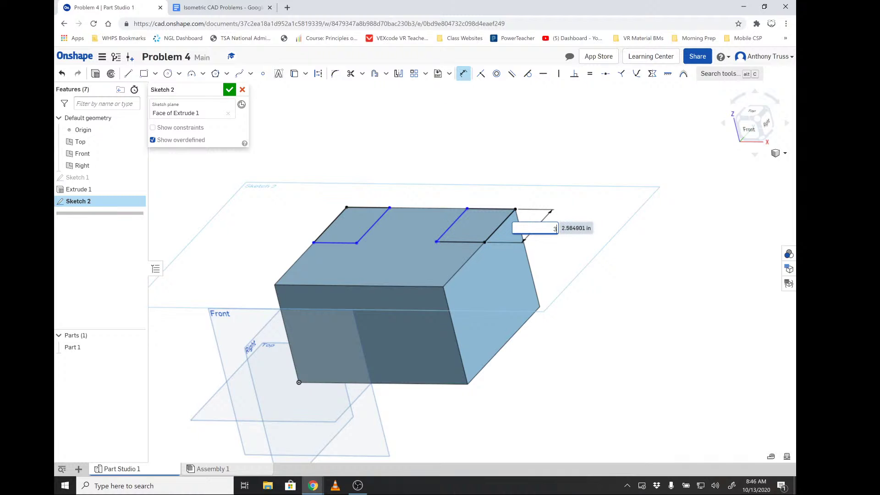
key(Return)
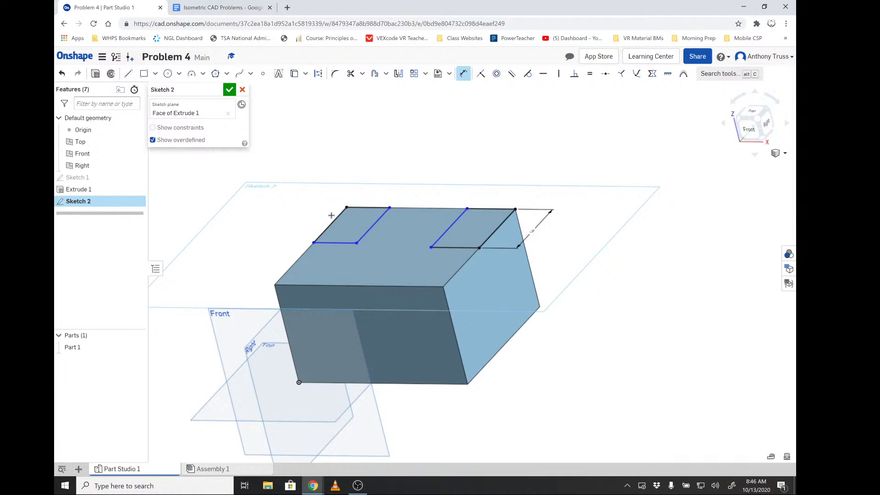
click(335, 219)
click(294, 215)
text(3)
key(Return)
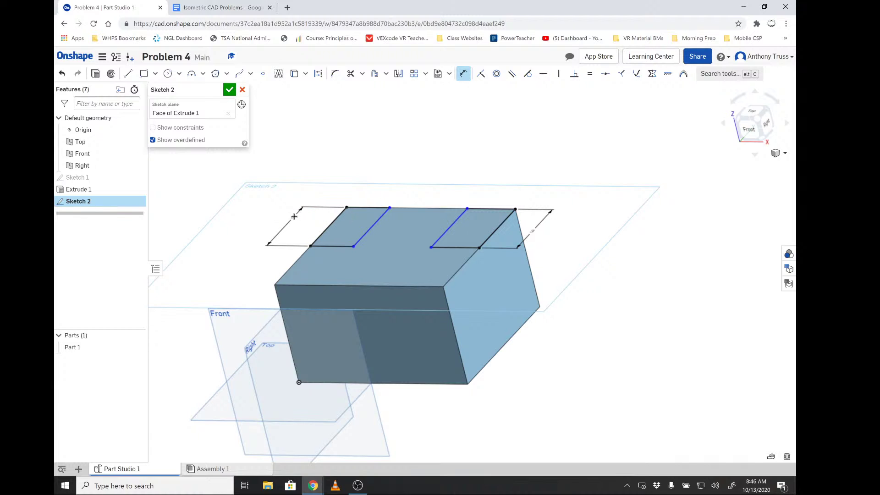
- Set the width of both the right and left rectangles to 2
click(483, 205)
click(497, 183)
text(2)
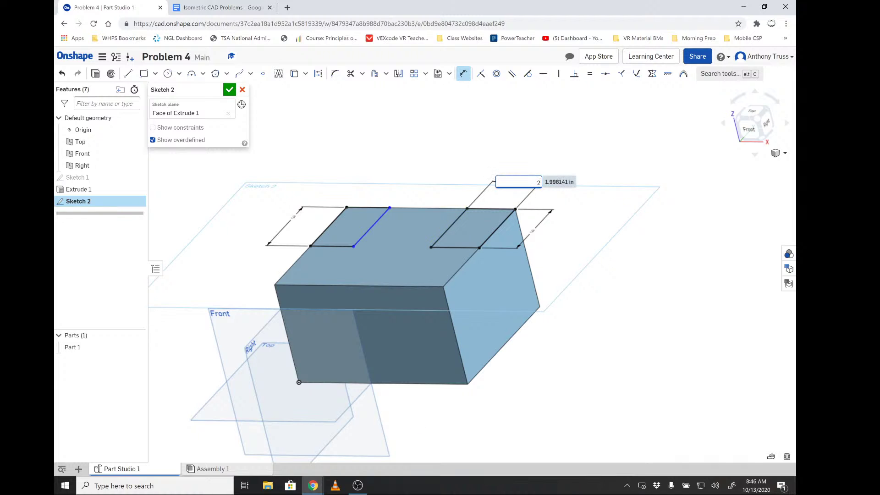
key(Return)
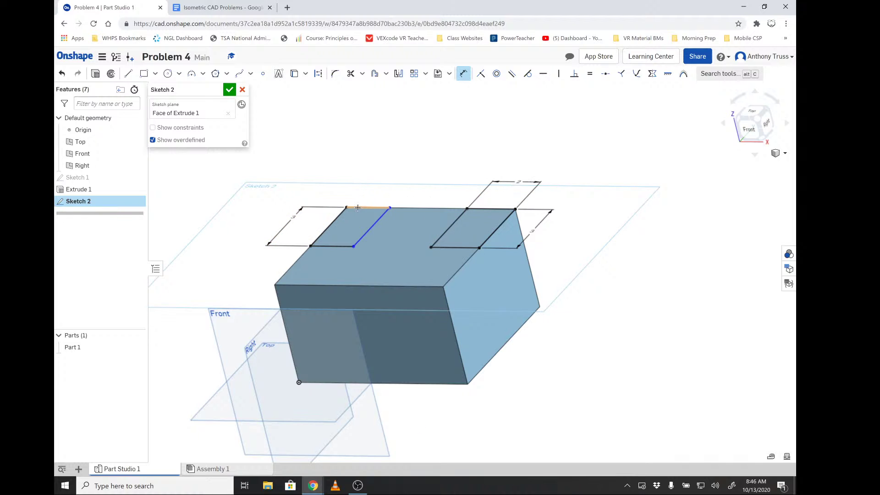
click(360, 206)
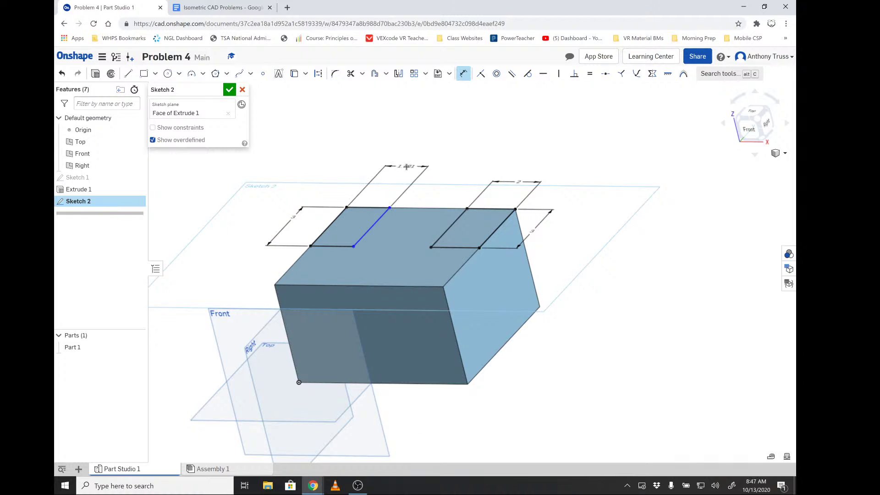
click(406, 167)
text(2)
key(Return)
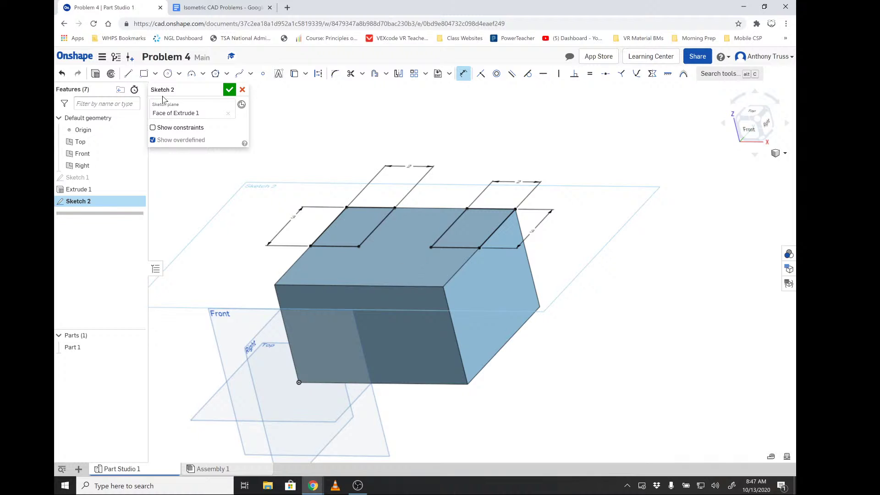
- Draw lines from the front corners to each rectangle and one joining the two rectangles
click(128, 73)
key(l)
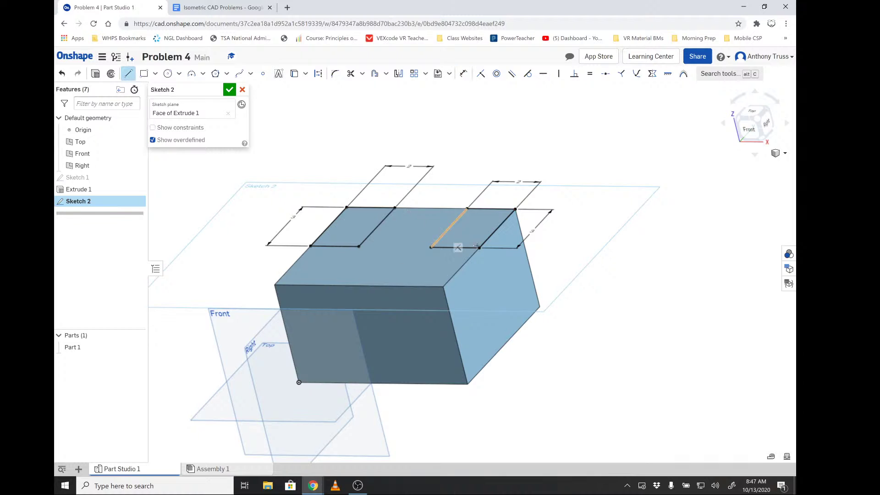
click(431, 247)
drag(443, 287, 479, 248)
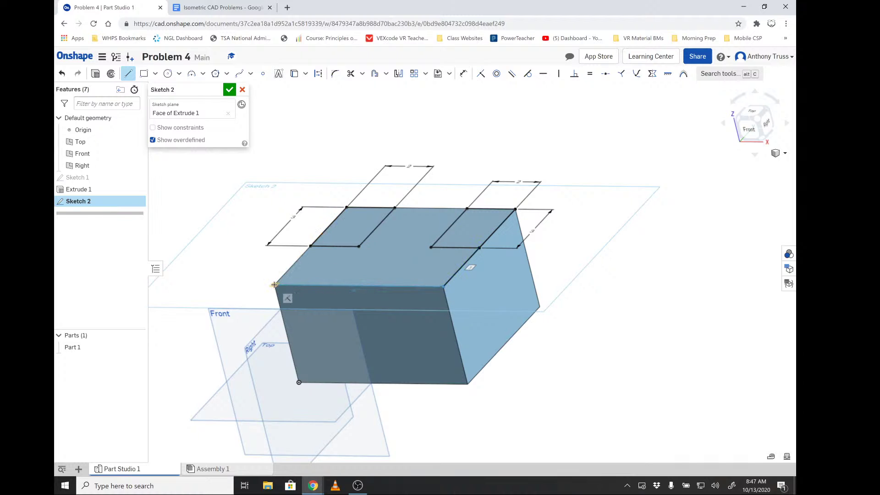
drag(274, 285, 310, 245)
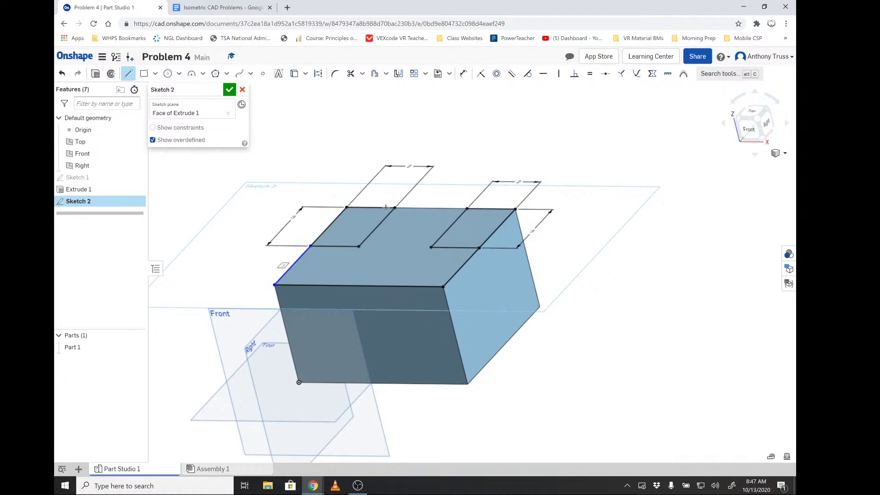
mouse_move(394, 207)
mouse_down()
mouse_move(444, 183)
mouse_move(468, 209)
mouse_up()
- Trim the rectangles' back and overhanging segments from both notches
click(363, 74)
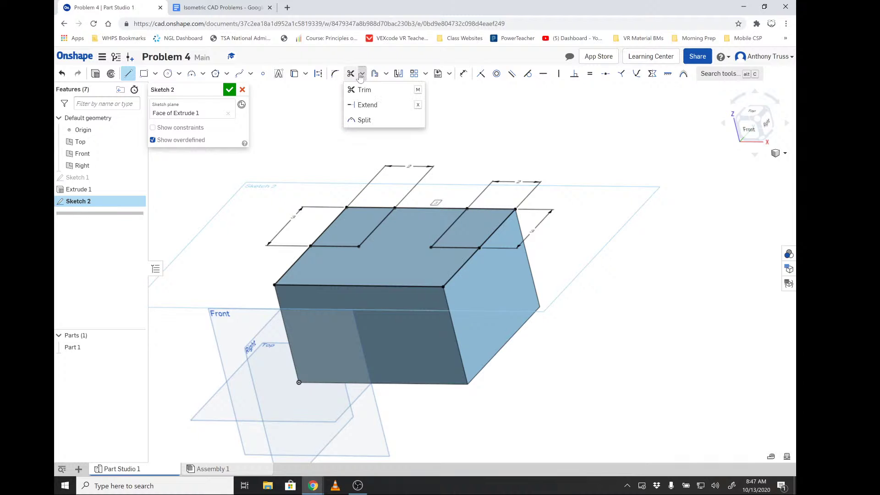
click(362, 90)
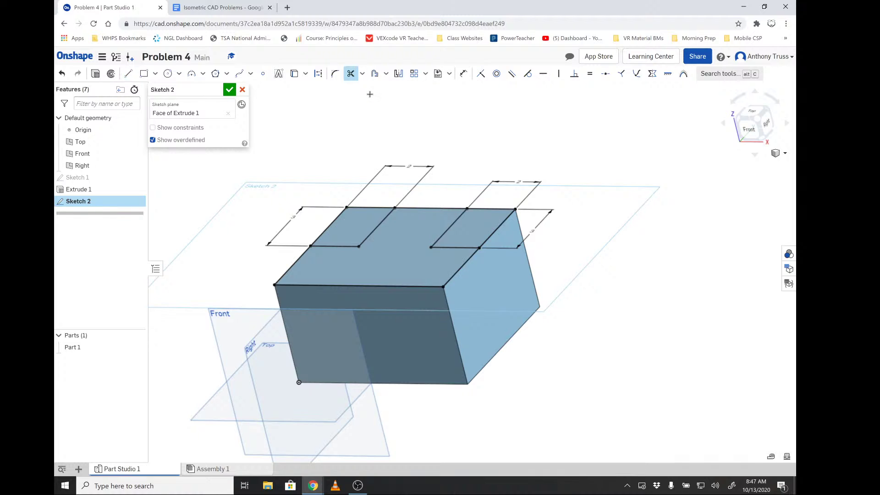
click(496, 210)
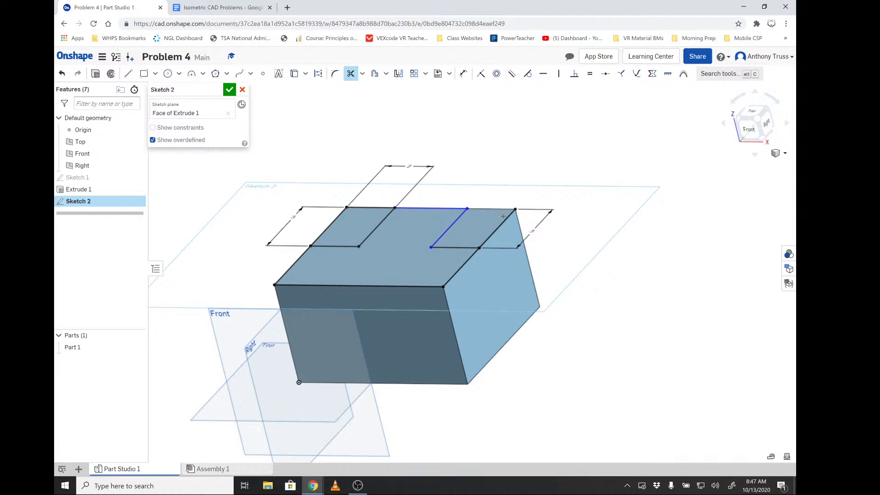
click(504, 219)
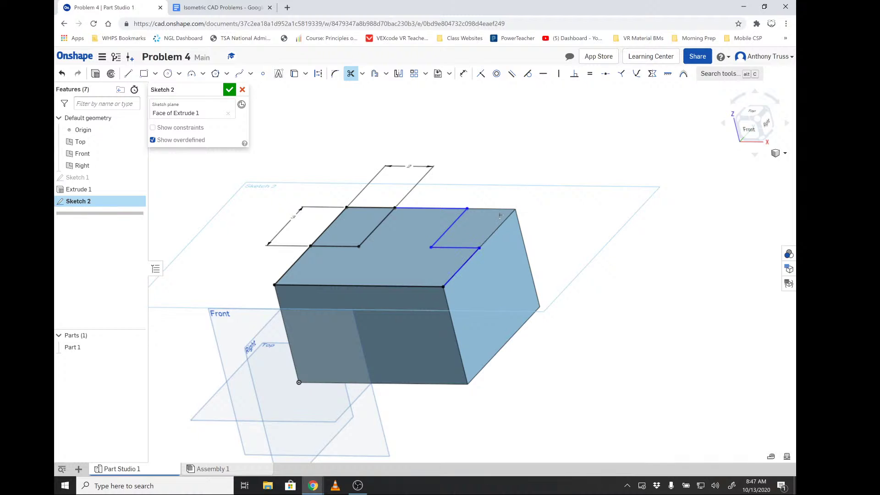
click(369, 209)
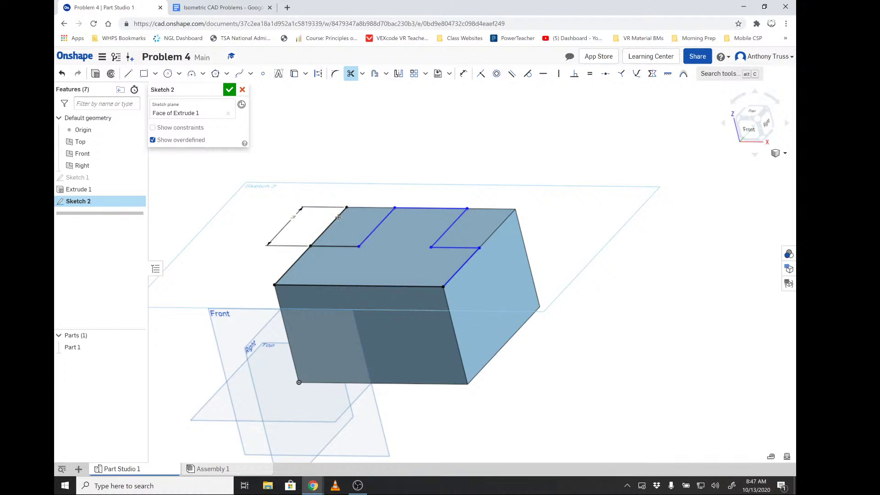
click(338, 217)
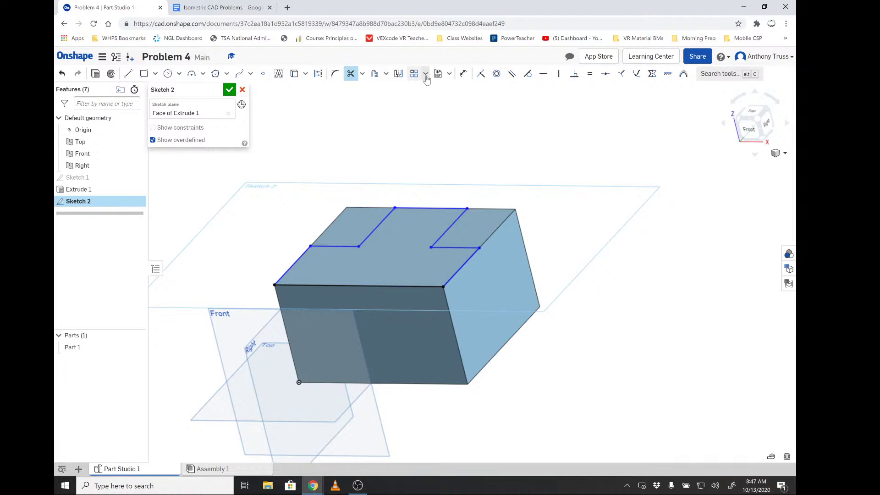
- Dimension the 3 back gap, both side lengths and the two 2-wide notch edges
click(463, 73)
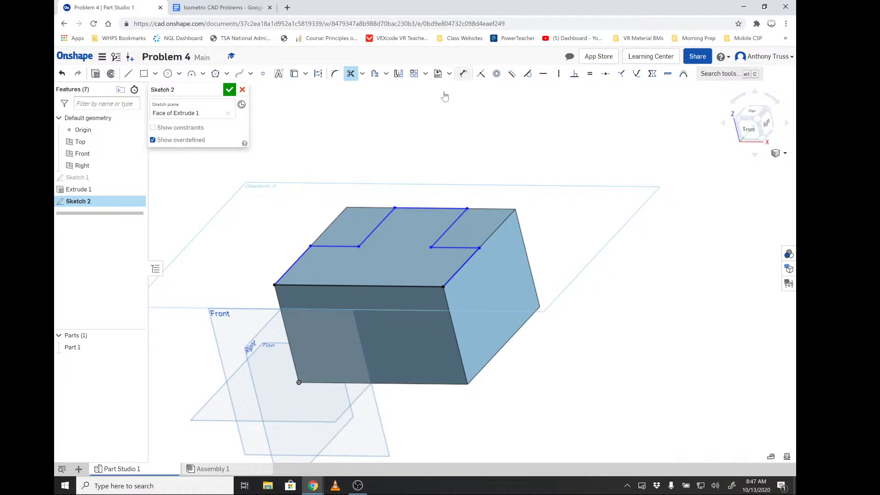
click(427, 202)
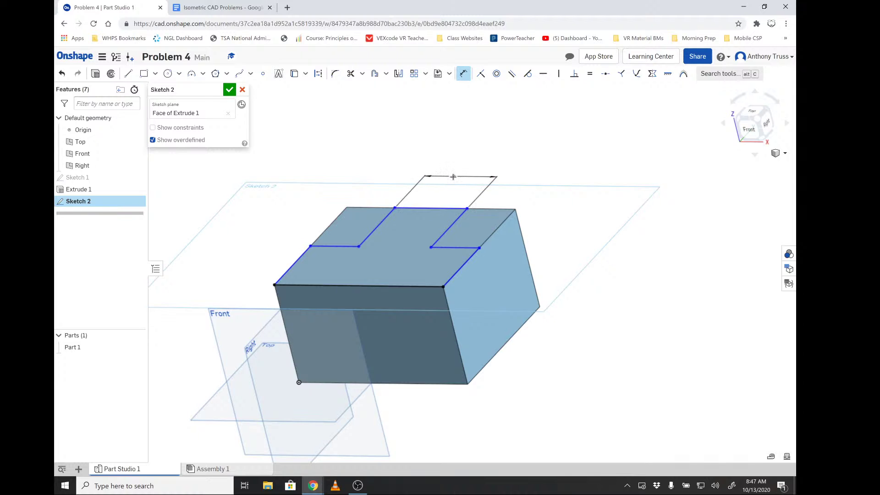
click(452, 176)
key(Return)
click(467, 261)
click(491, 266)
click(285, 273)
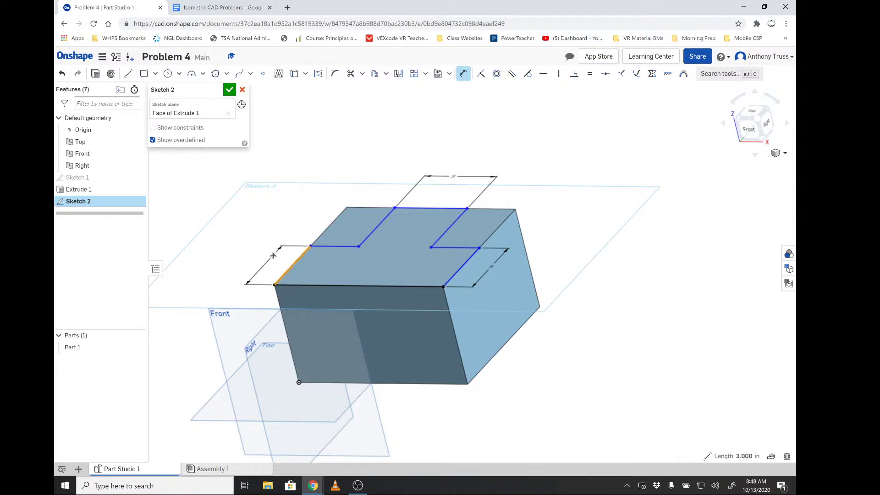
click(291, 283)
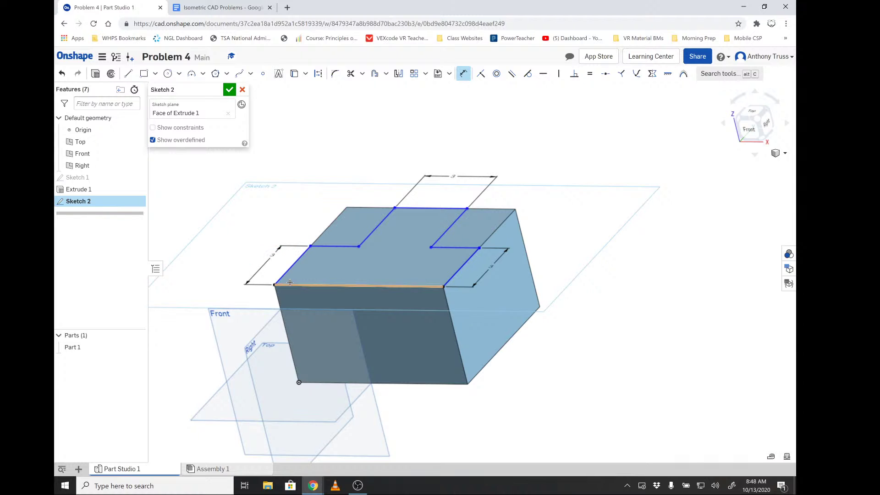
click(335, 246)
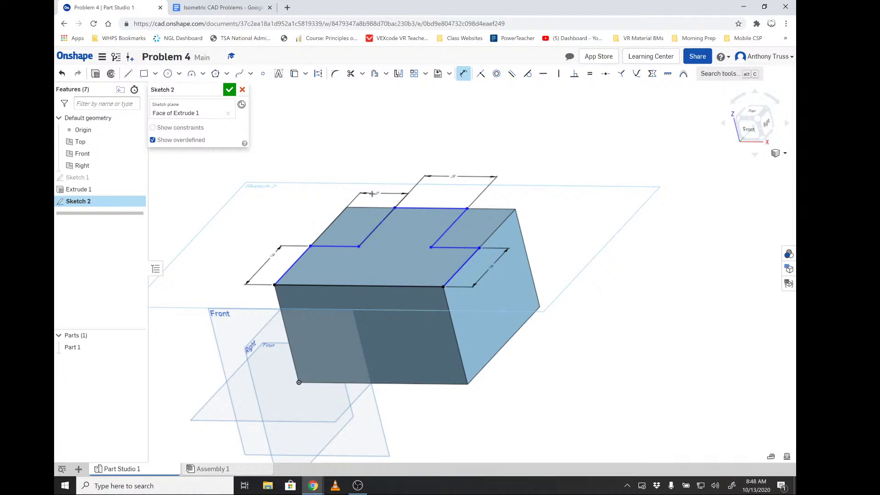
click(372, 193)
click(464, 228)
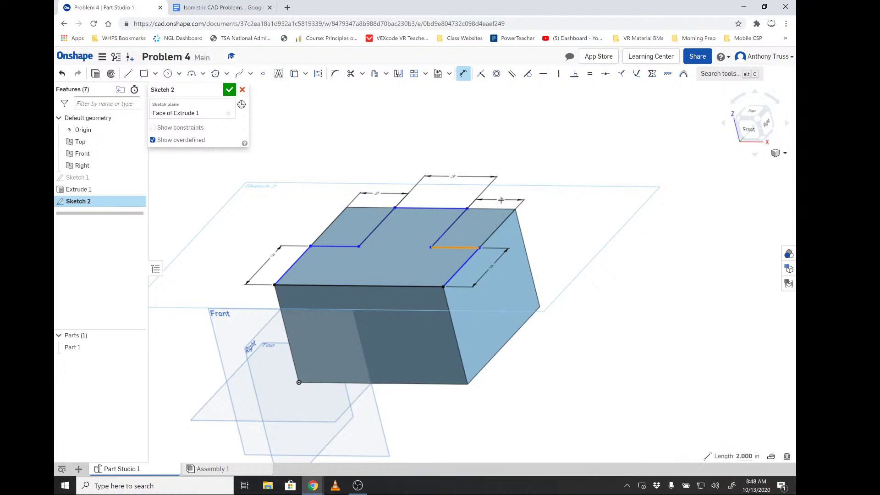
click(500, 200)
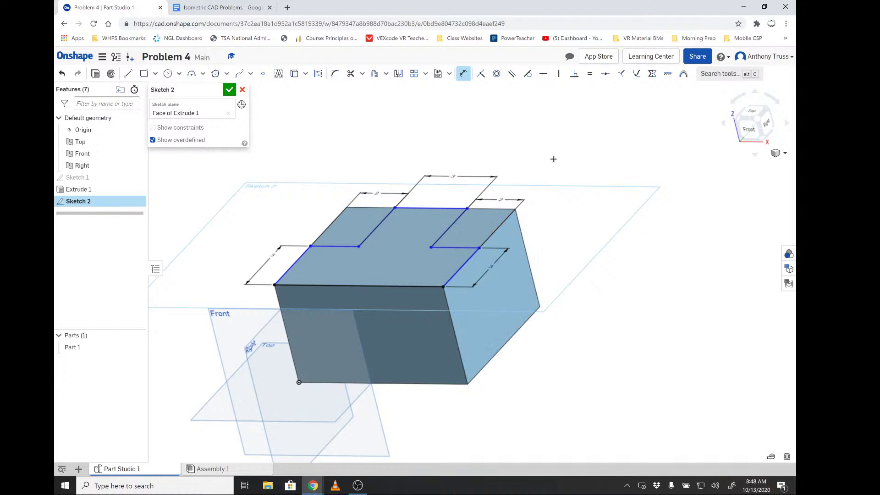
- Dimension the short line to the top edge at 3 in and accept Sketch 2
right_drag(555, 159, 559, 179)
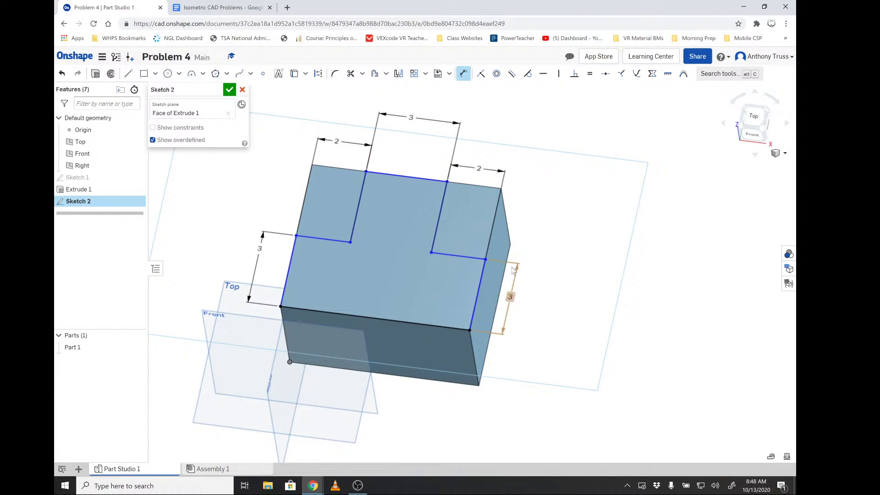
click(479, 258)
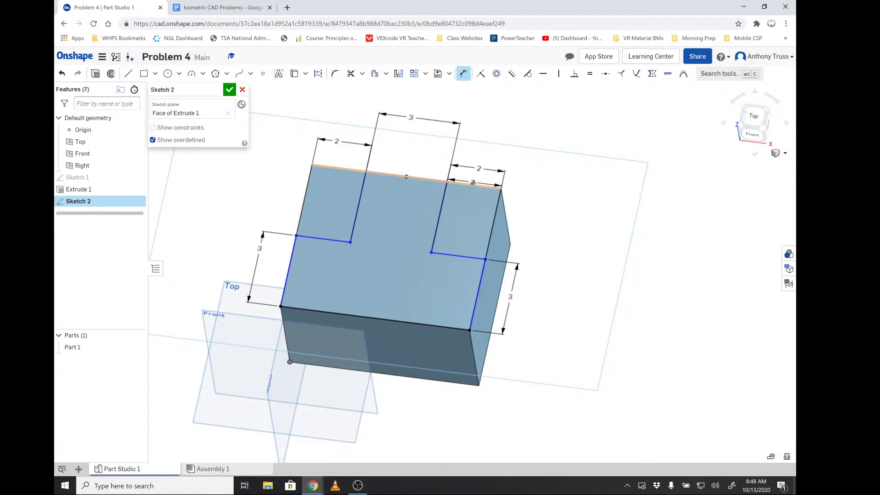
click(475, 184)
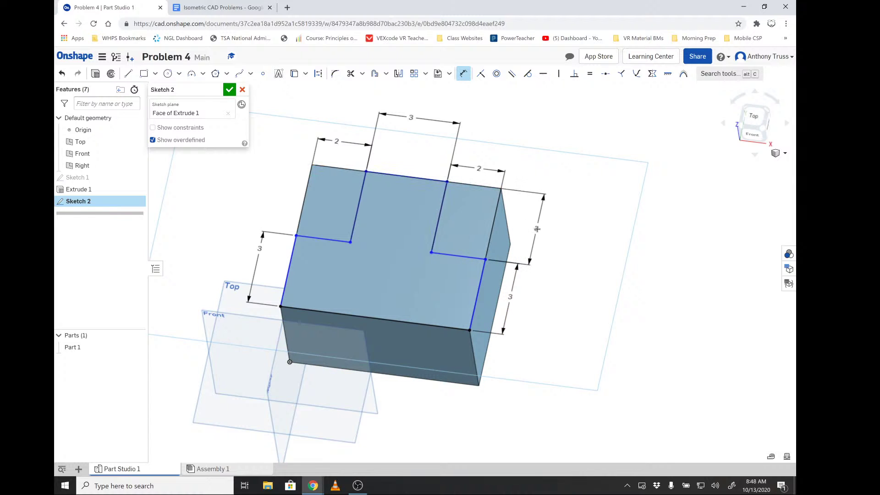
click(539, 229)
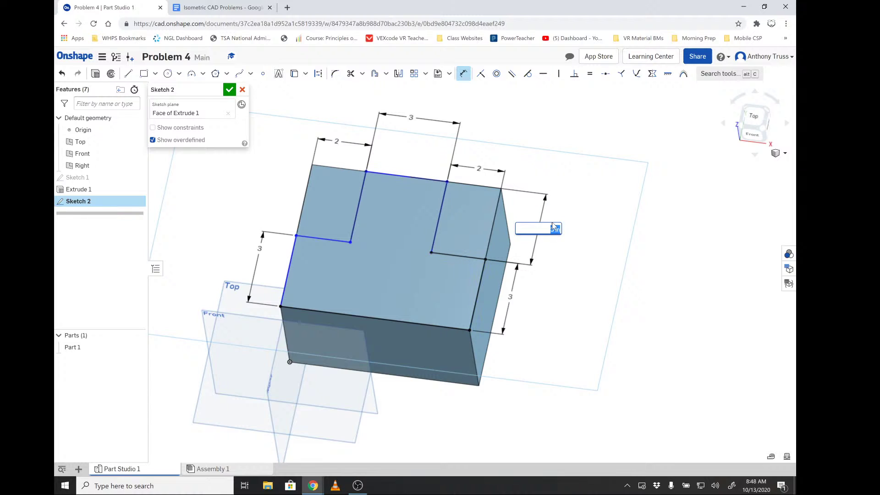
key(Return)
click(229, 89)
key(shift+7)
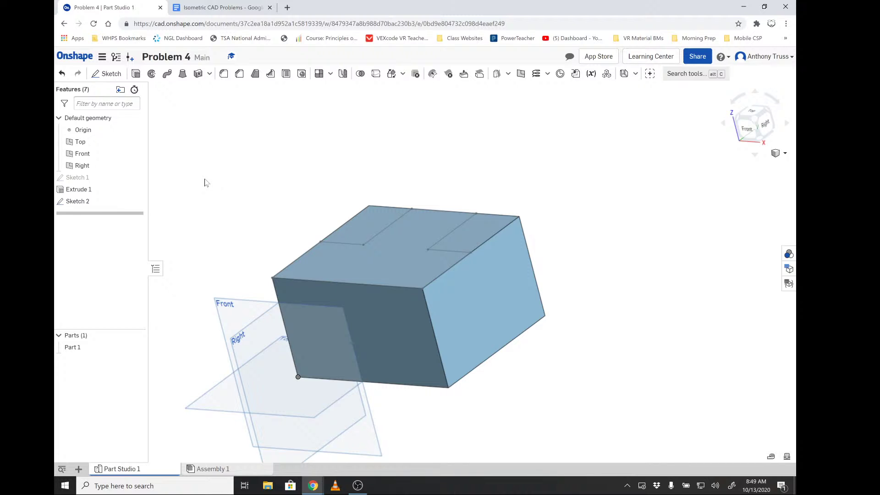
click(143, 142)
click(72, 193)
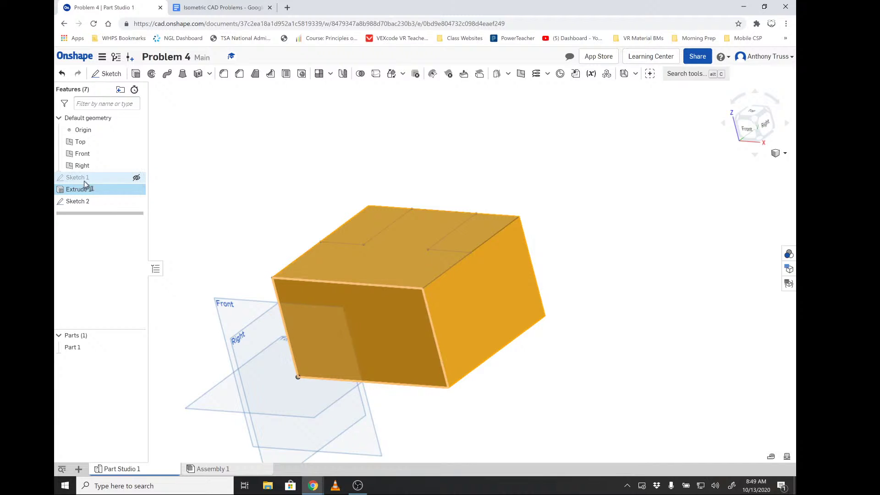
click(63, 181)
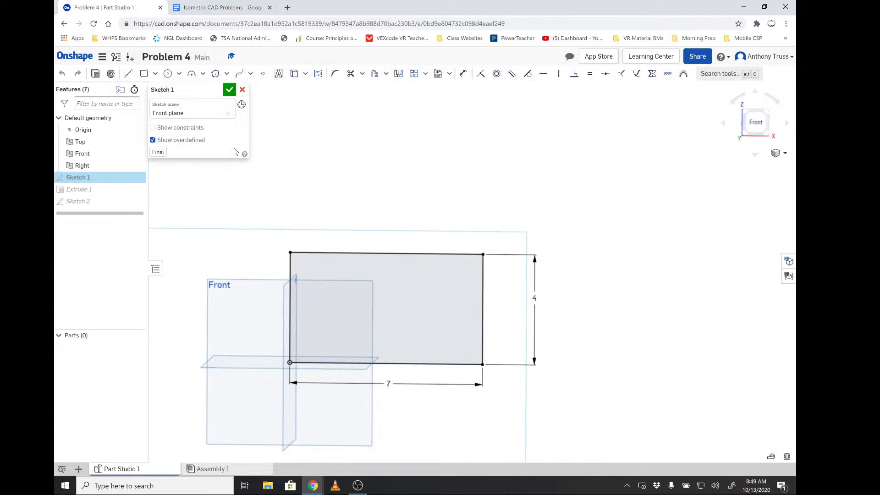
right_drag(233, 151, 207, 161)
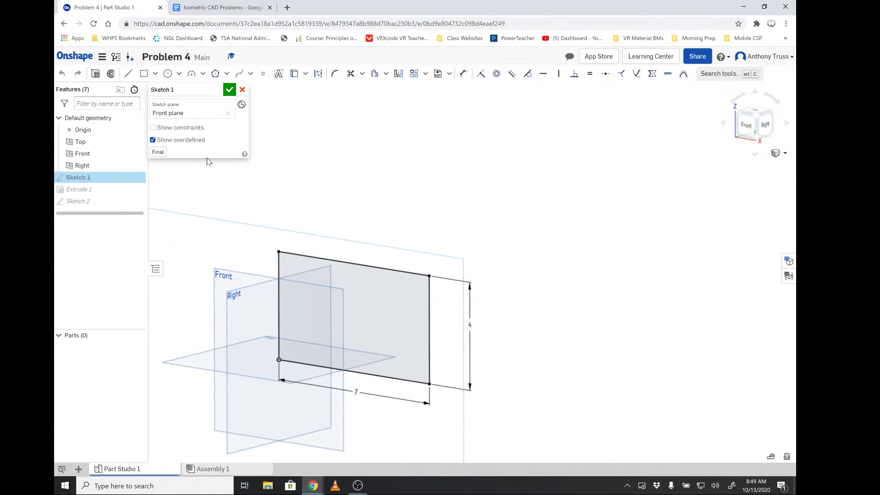
click(229, 90)
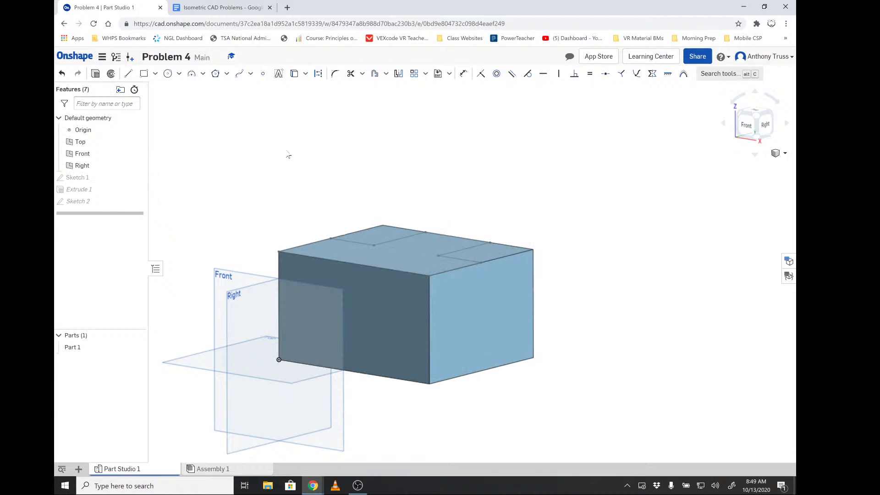
- Extrude the Sketch 2 regions with Remove at depth 2 as Extrude 2
mouse_move(289, 154)
right_down()
mouse_move(291, 164)
mouse_move(281, 167)
right_up()
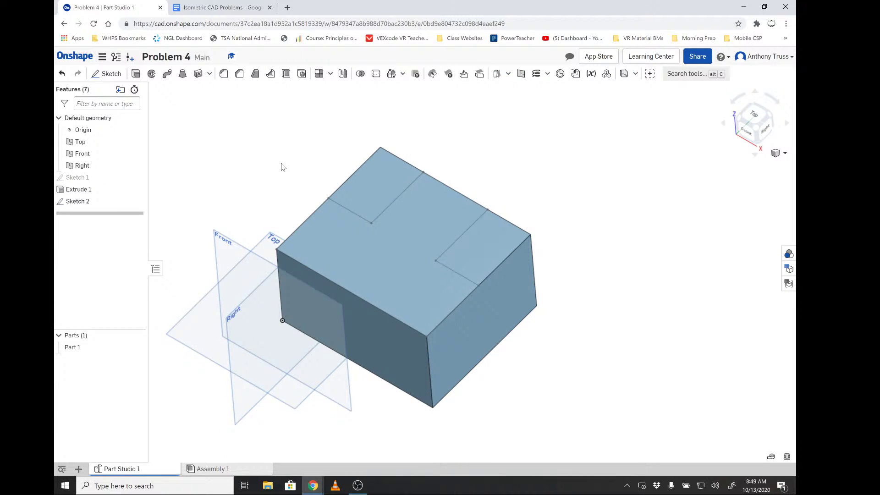
right_drag(281, 151, 281, 135)
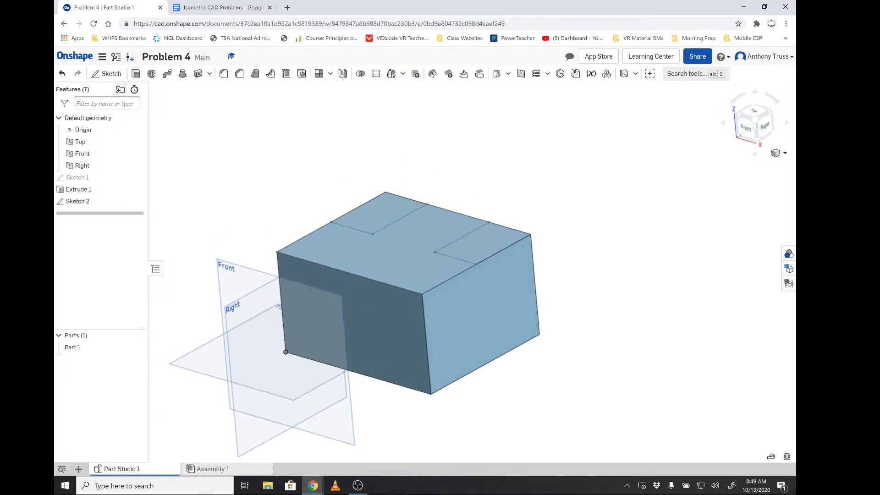
click(78, 202)
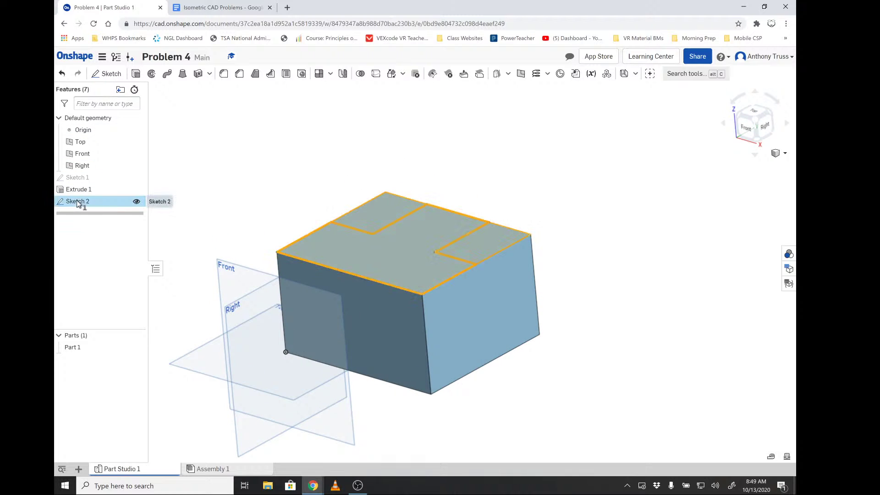
click(229, 158)
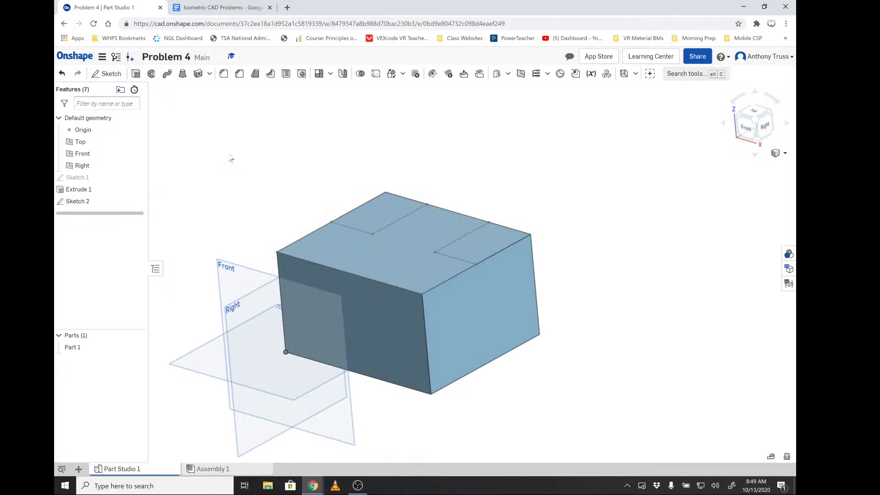
click(91, 201)
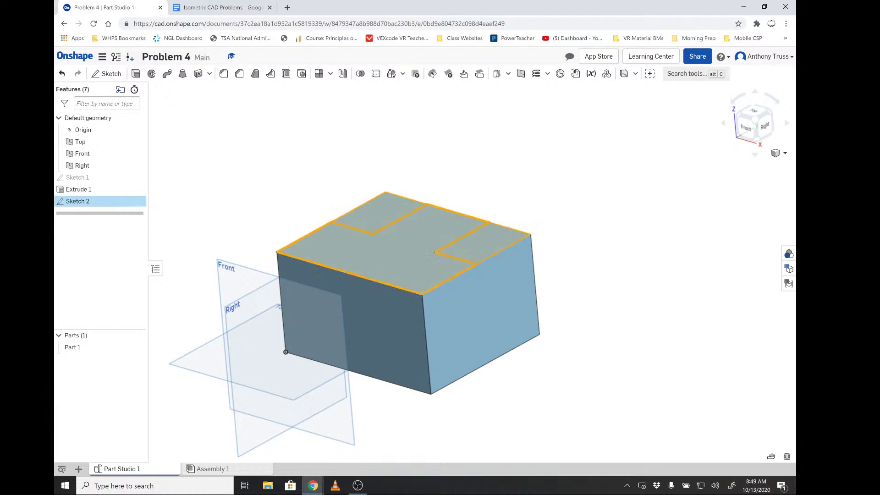
click(136, 74)
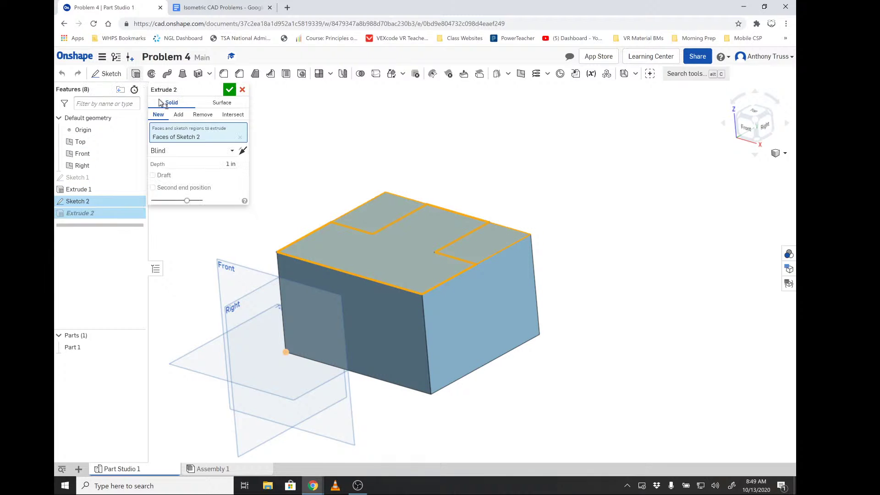
click(179, 115)
click(203, 115)
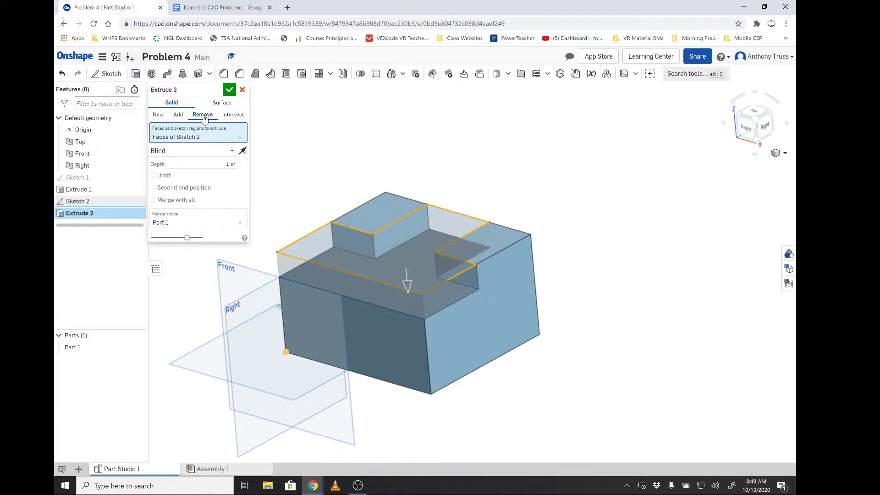
click(243, 164)
text(2)
click(229, 90)
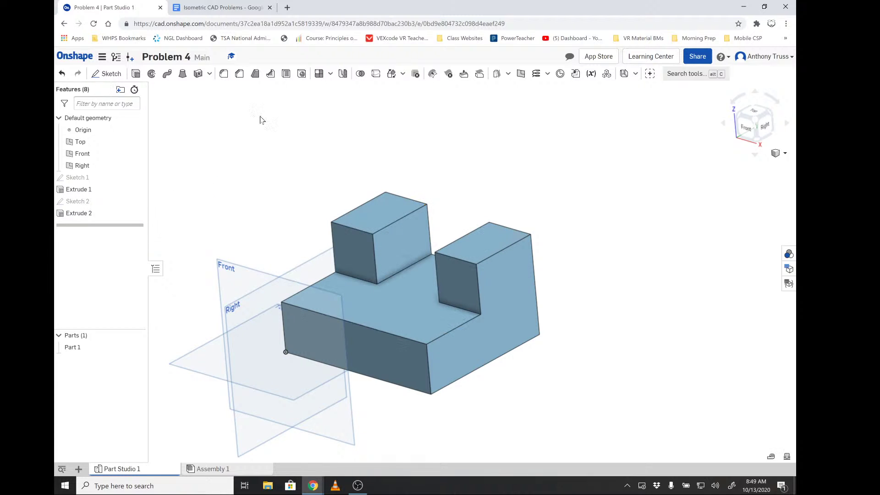
key(Right)
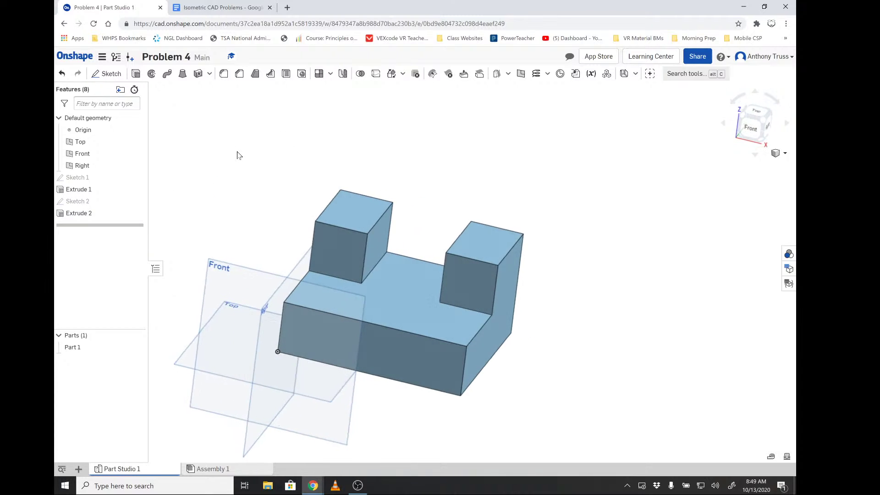
- Hide the Top, Front and Right planes so only the part is visible
click(136, 142)
click(136, 154)
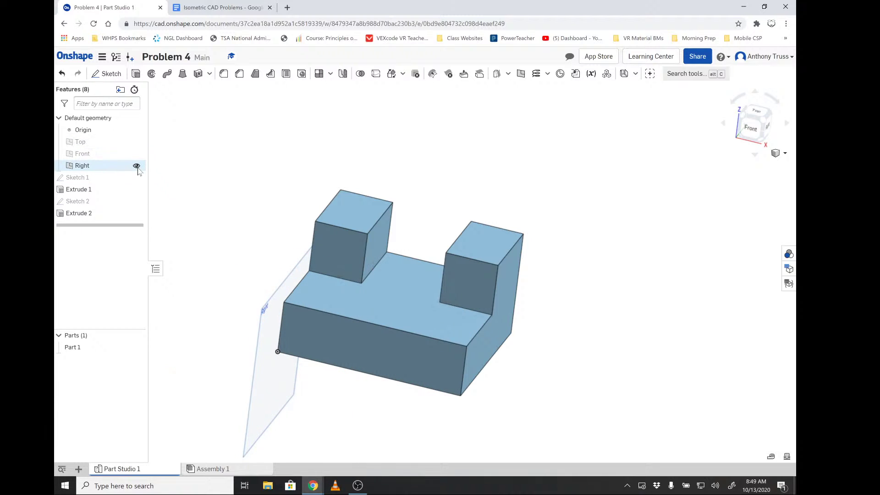
click(136, 166)
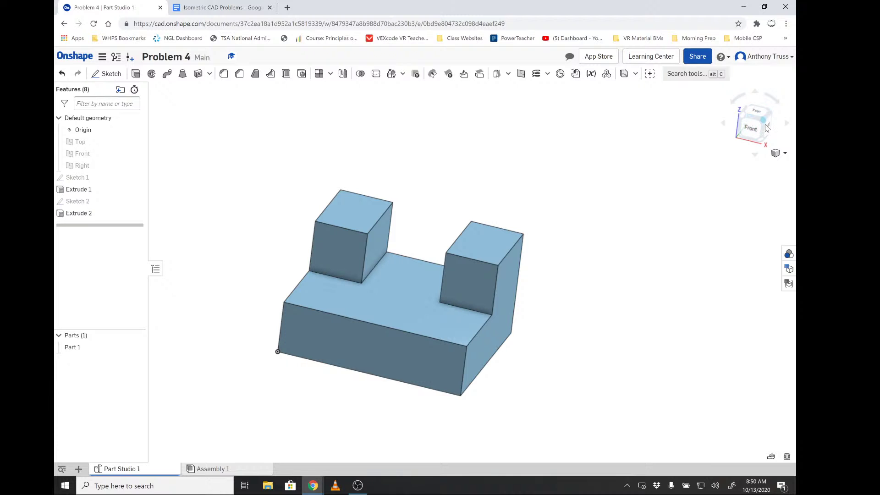
- Show the Problem 4 part in an isometric view and zoom to frame it
click(764, 123)
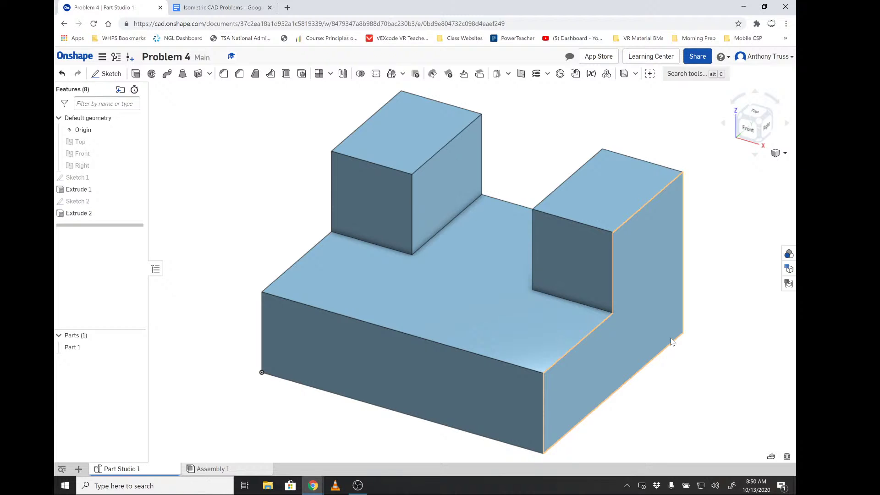
scroll(637, 305, up, 5)
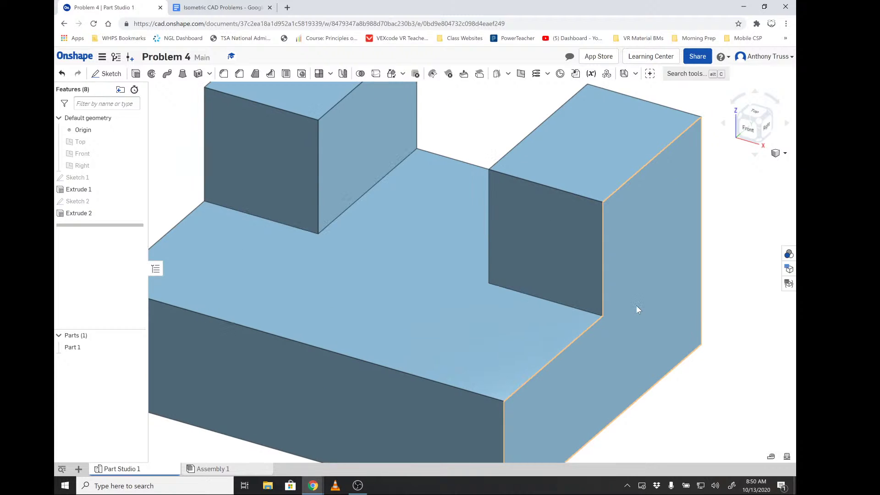
scroll(635, 301, down, 8)
scroll(669, 300, up, 2)
scroll(701, 302, up, 2)
scroll(701, 303, down, 2)
scroll(701, 303, up, 2)
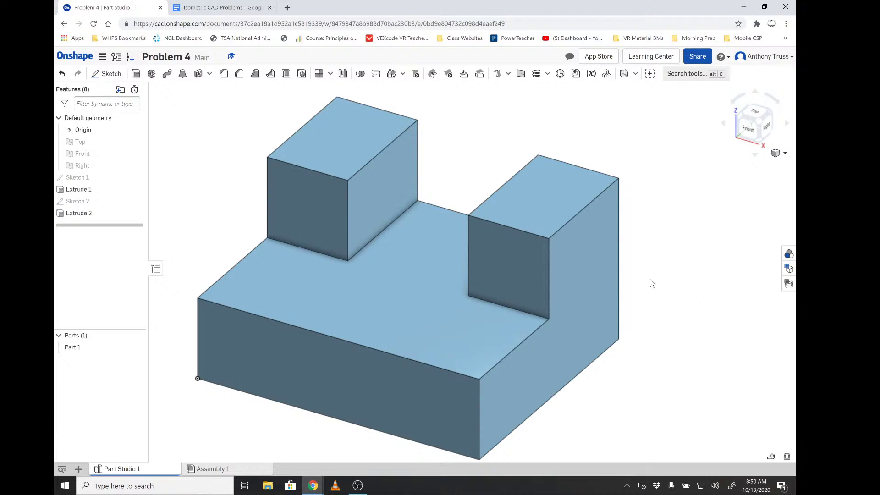
click(60, 469)
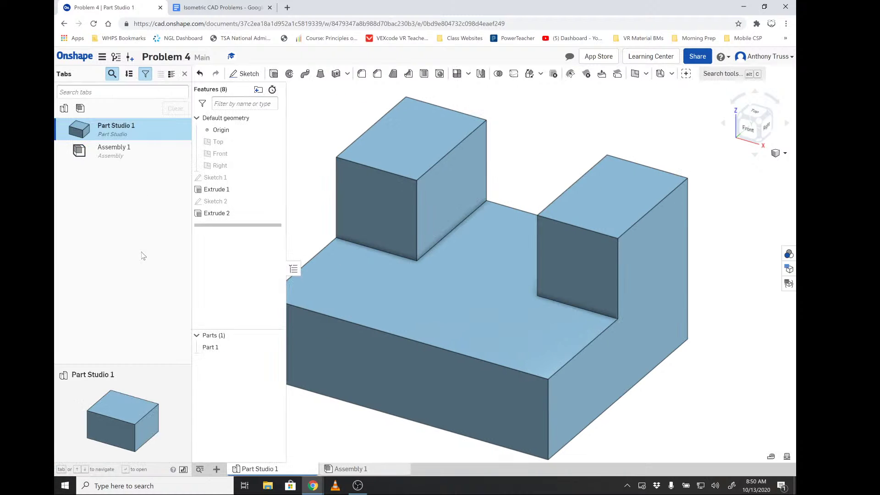
click(217, 469)
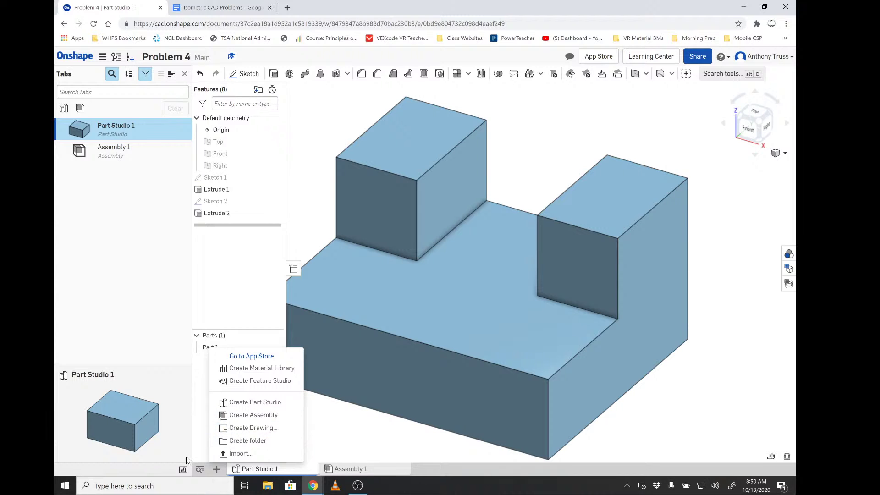
click(199, 470)
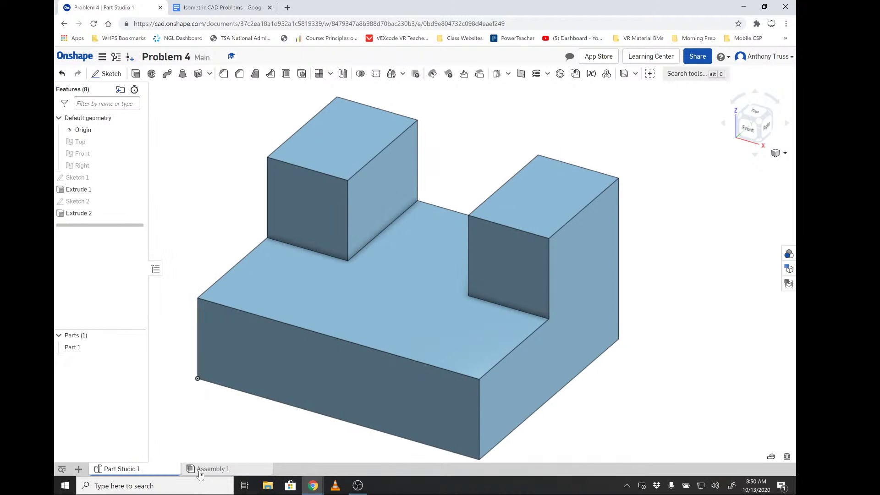